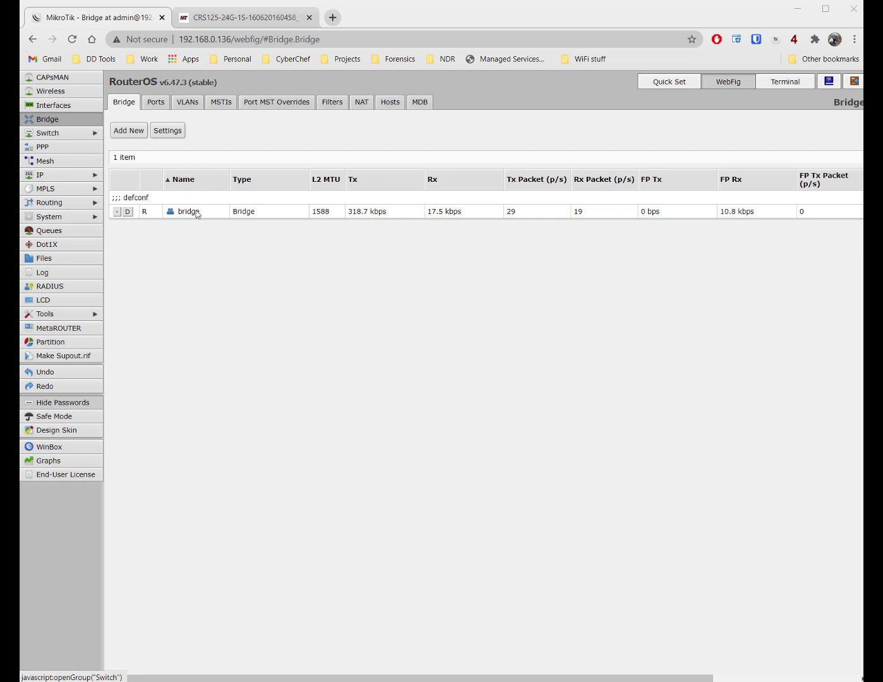
List the 25 interfaces assigned to the default bridge on the Bridge Ports tab
click(155, 103)
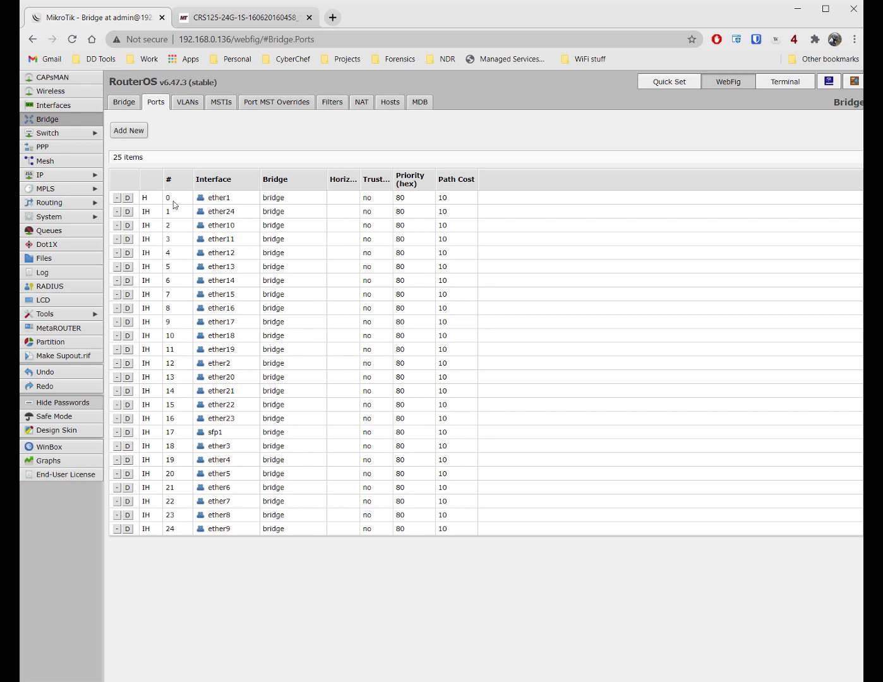
Switch to the browser tab holding the CRS125-24G-1S block diagram PNG
click(214, 24)
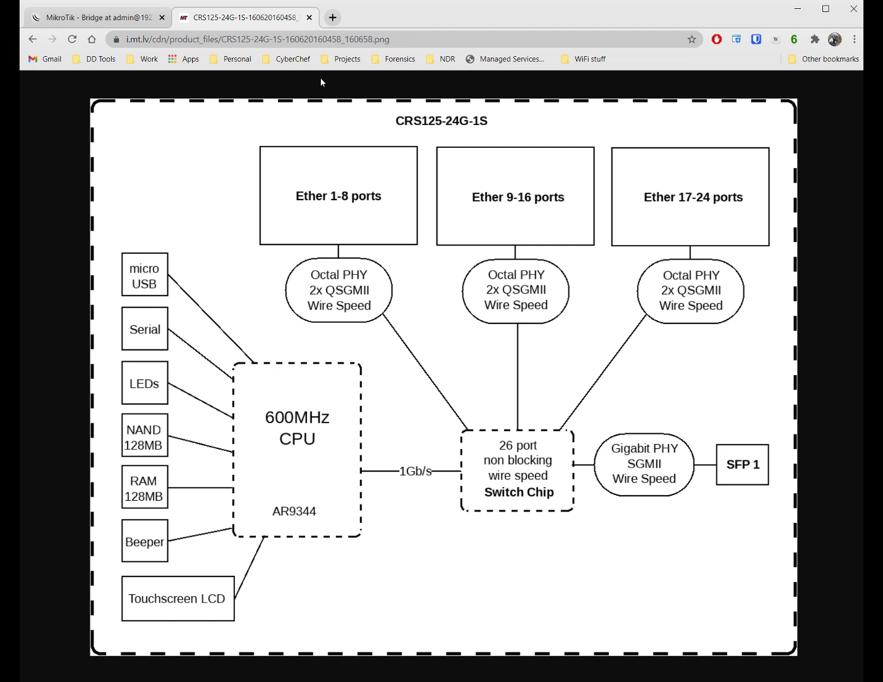
Turn on VLAN Filtering in the settings of 'bridge' and apply it
click(105, 18)
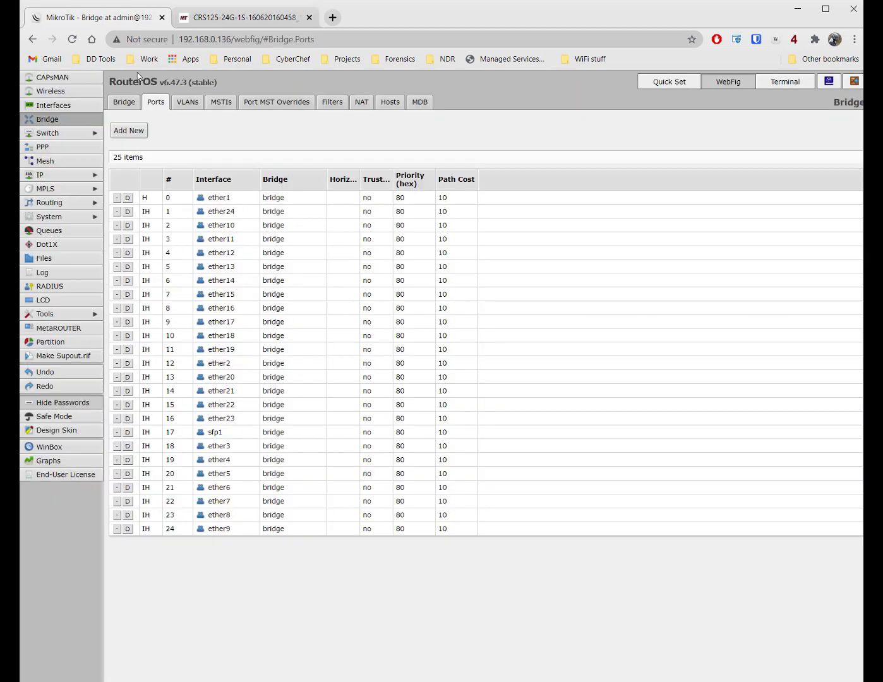
click(120, 106)
click(209, 212)
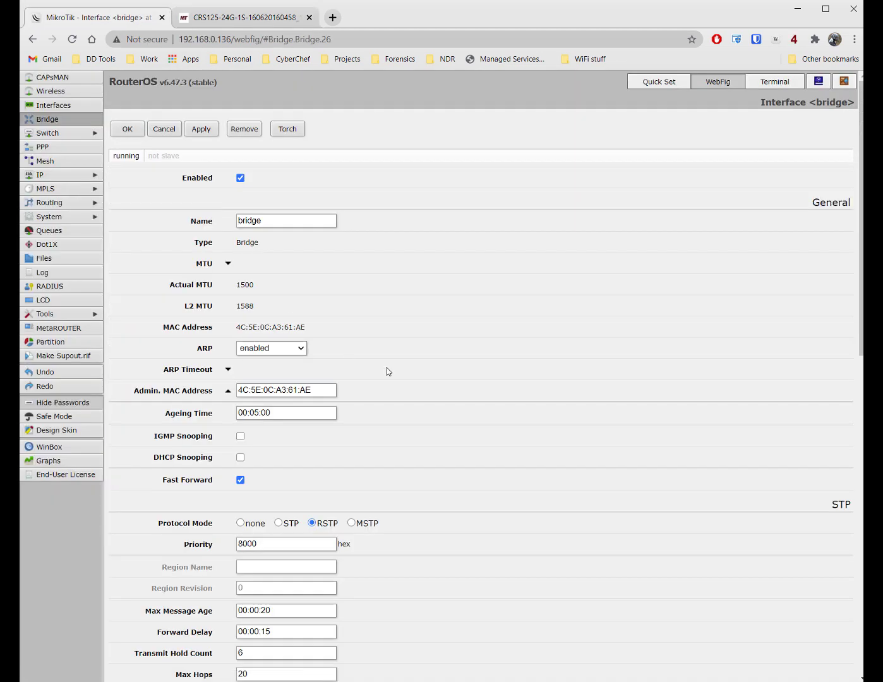
scroll(388, 370, down, 3)
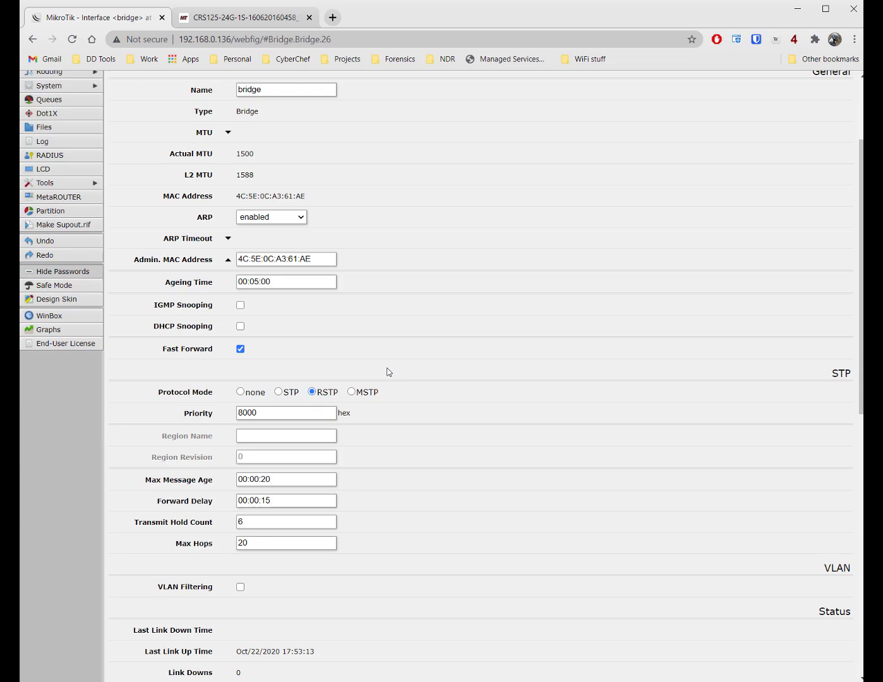
click(240, 533)
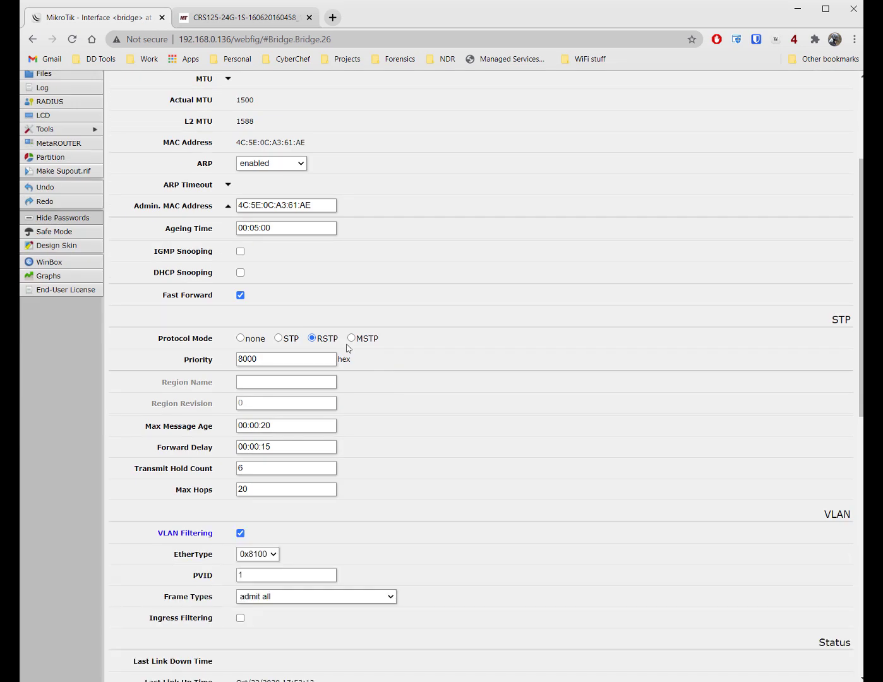
scroll(346, 348, up, 3)
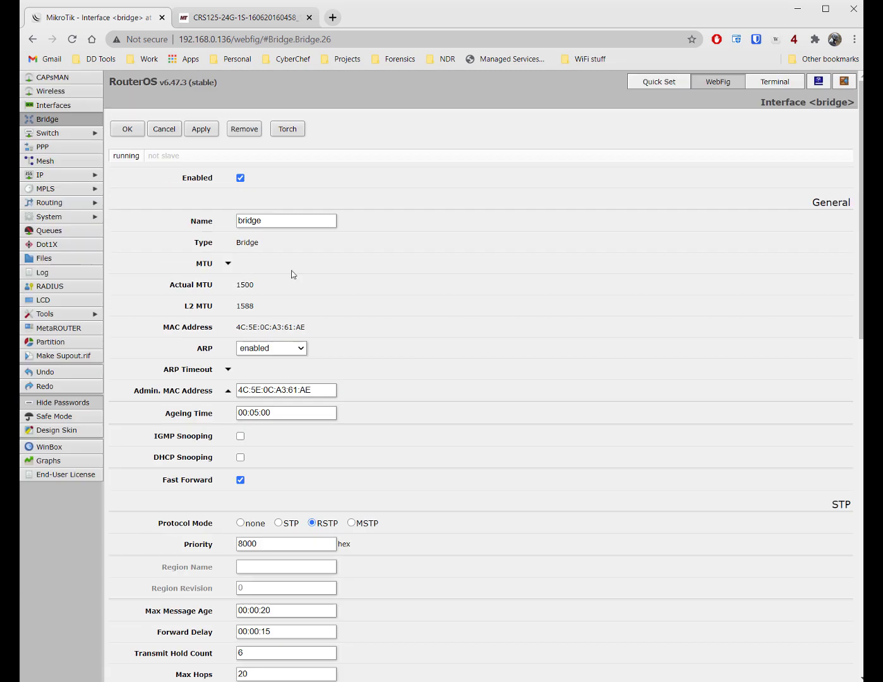
click(203, 130)
Confirm the 25 bridge ports no longer carry the H flag, then return to the CRS125 diagram
click(127, 129)
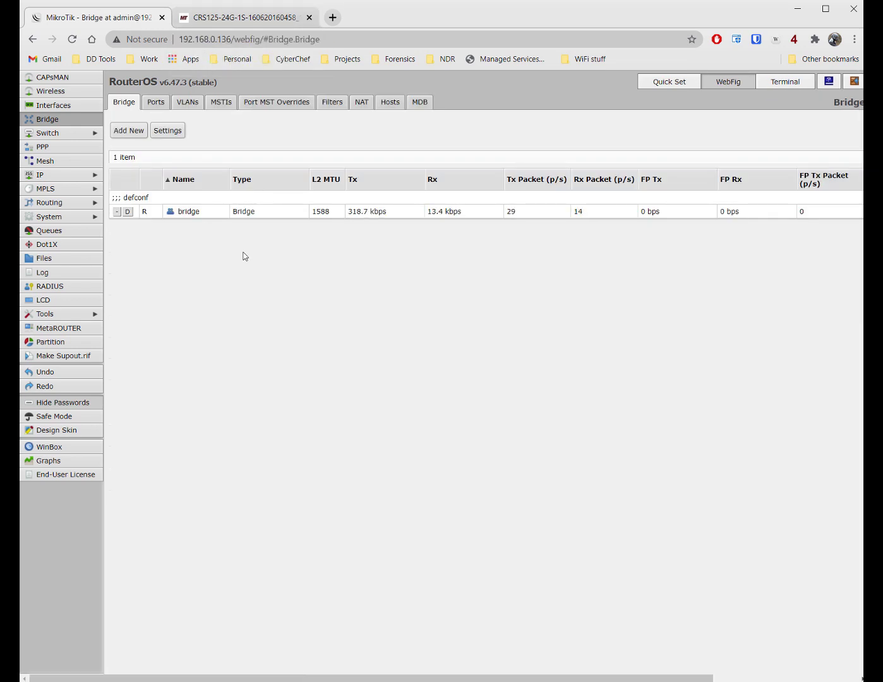
click(154, 102)
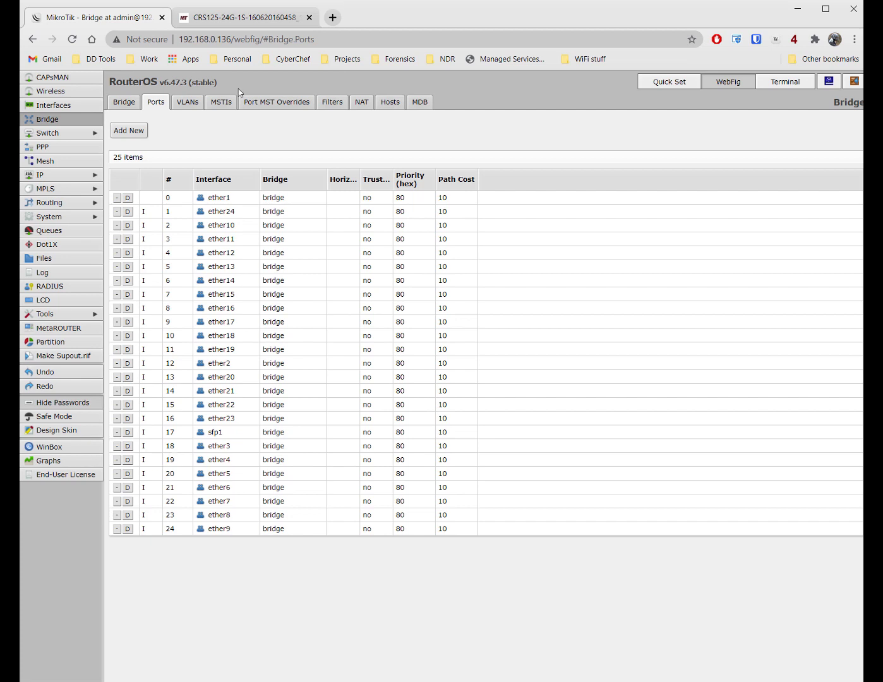
click(253, 22)
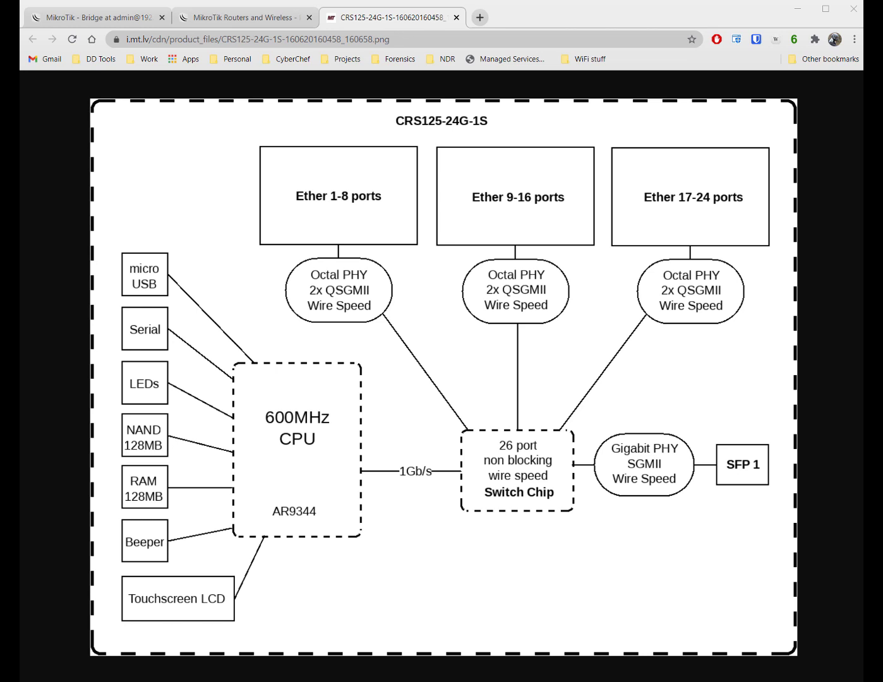
Highlight the 983.7 Mbps bridging throughput in the CRS125-24G-1S-RM Ethernet test table
click(251, 24)
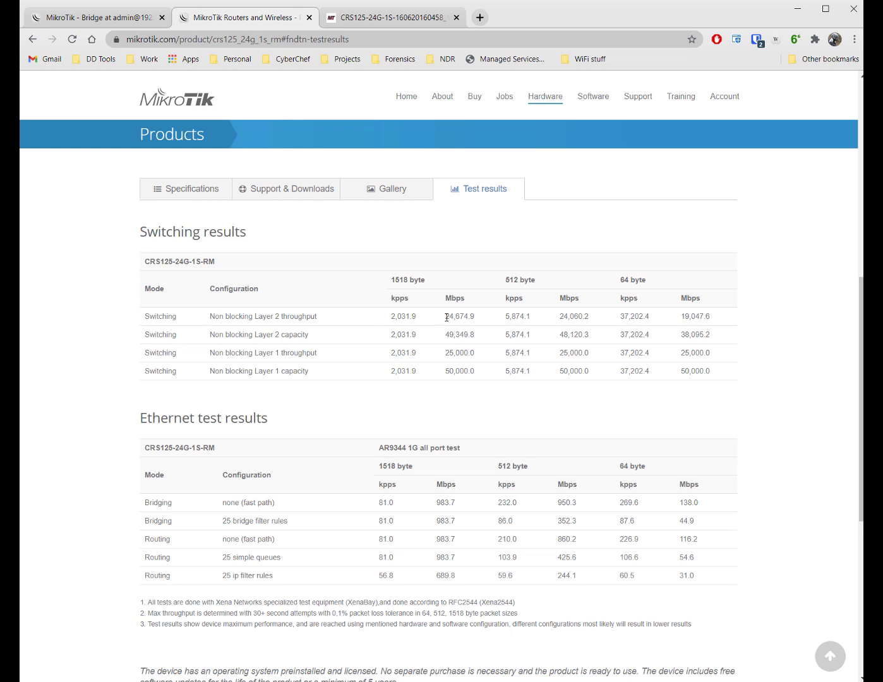
scroll(448, 379, down, 1)
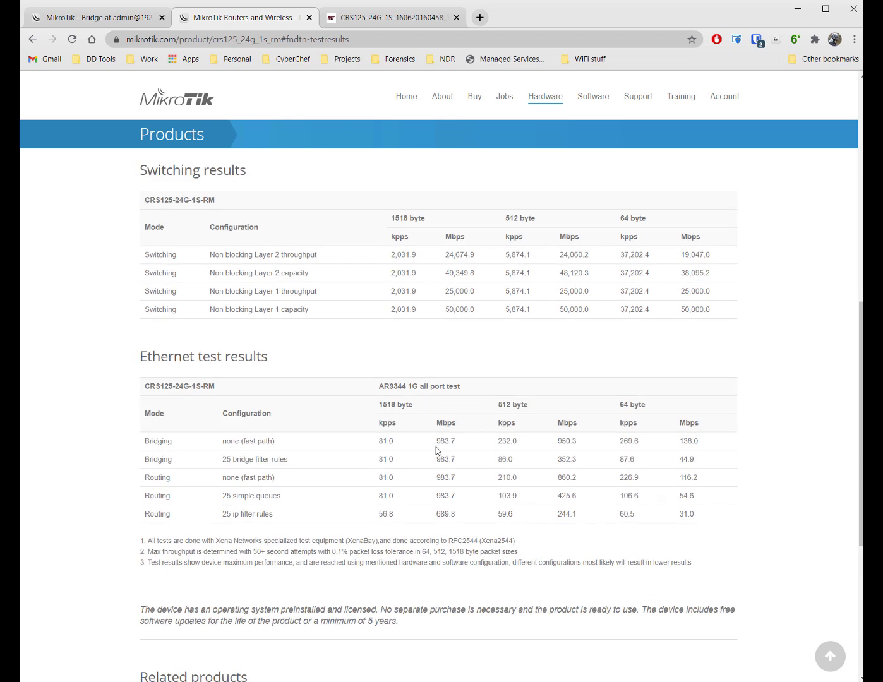
drag(438, 442, 456, 447)
drag(680, 441, 696, 443)
drag(436, 442, 458, 446)
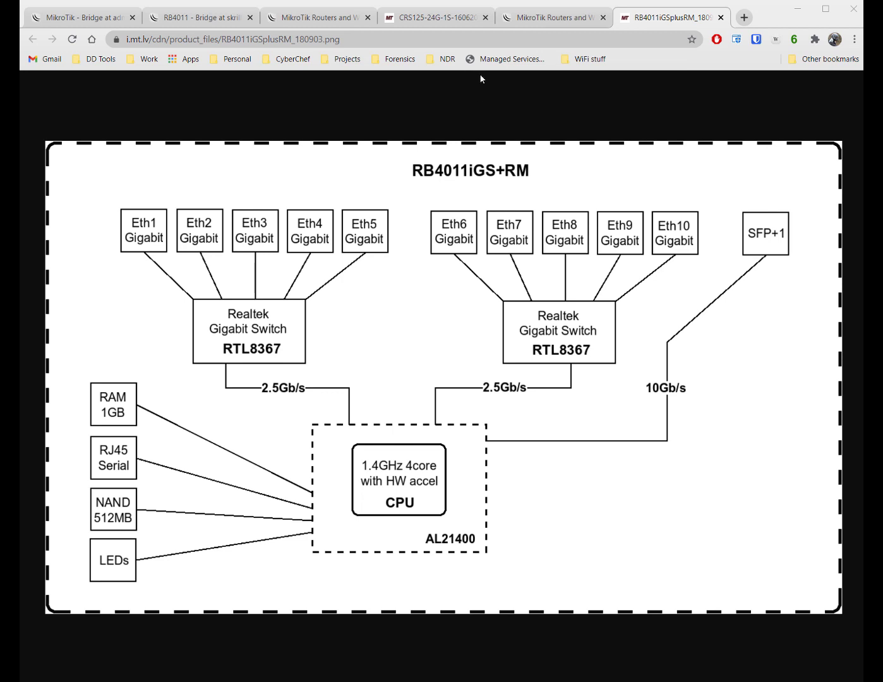
Highlight the RB4011's 9,792.9 Mbps bridging throughput, then view its RB4011iGS+RM block diagram
click(549, 20)
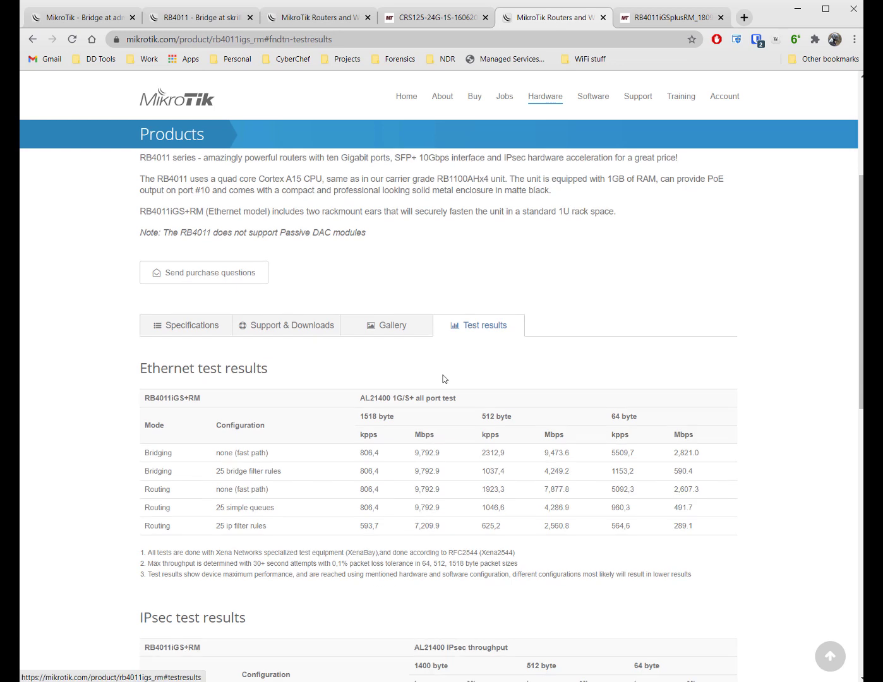
scroll(442, 375, down, 1)
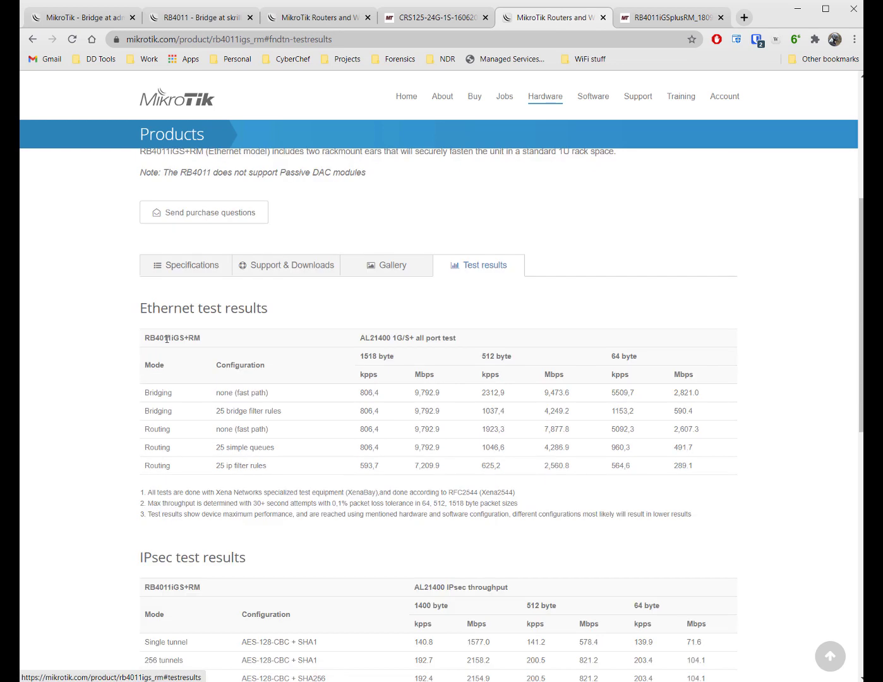
drag(412, 400, 440, 399)
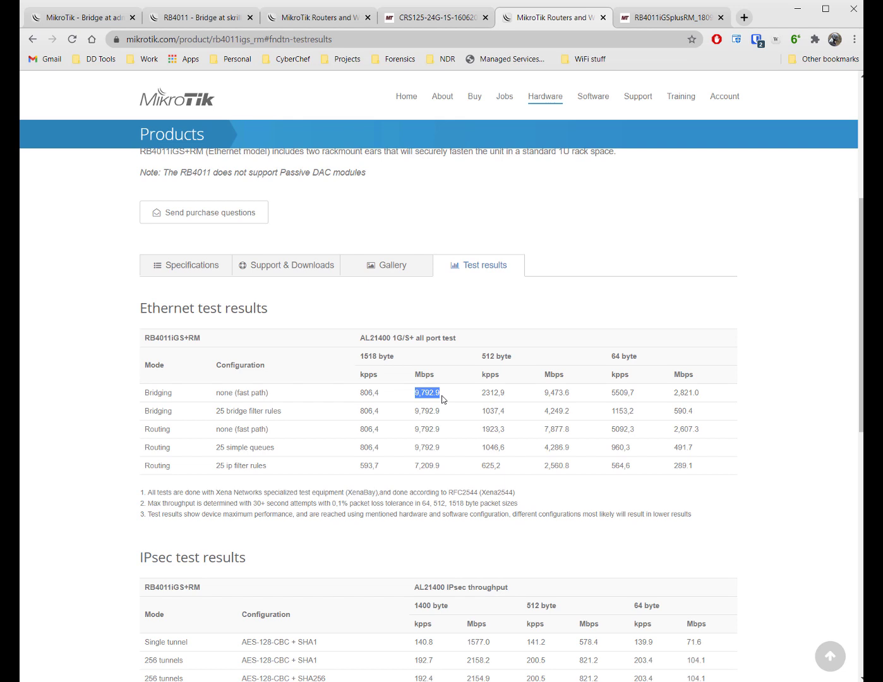
click(655, 17)
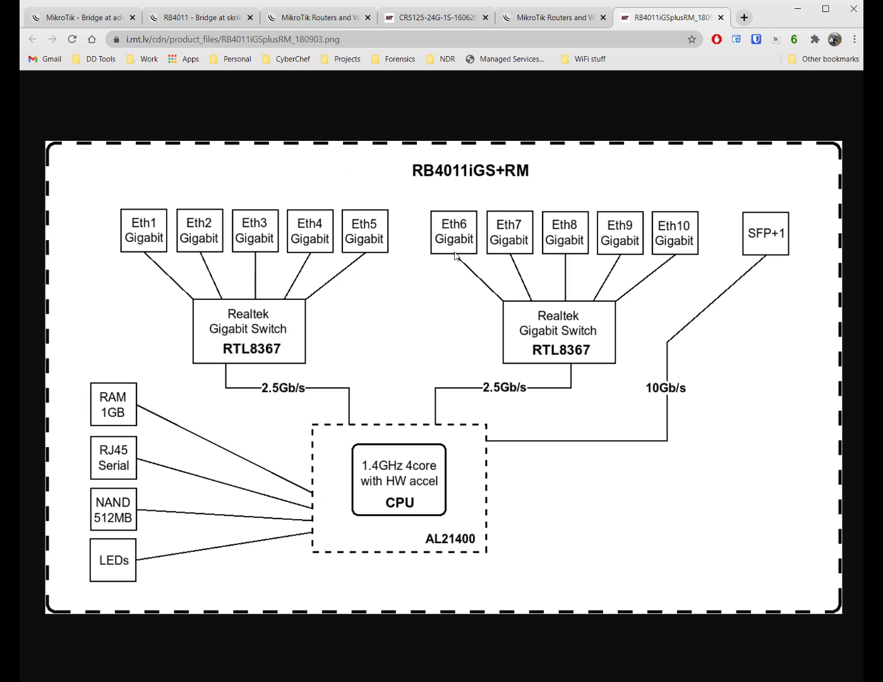
Show the RB4011's six bridge ports, including sfp-coreswitch and ether10-AP-link
click(195, 19)
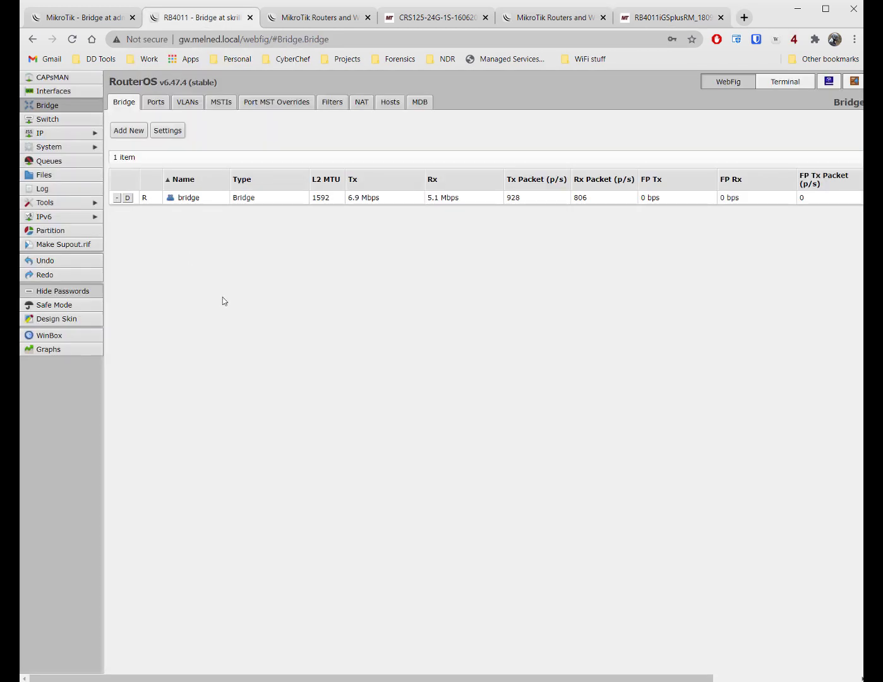
click(156, 104)
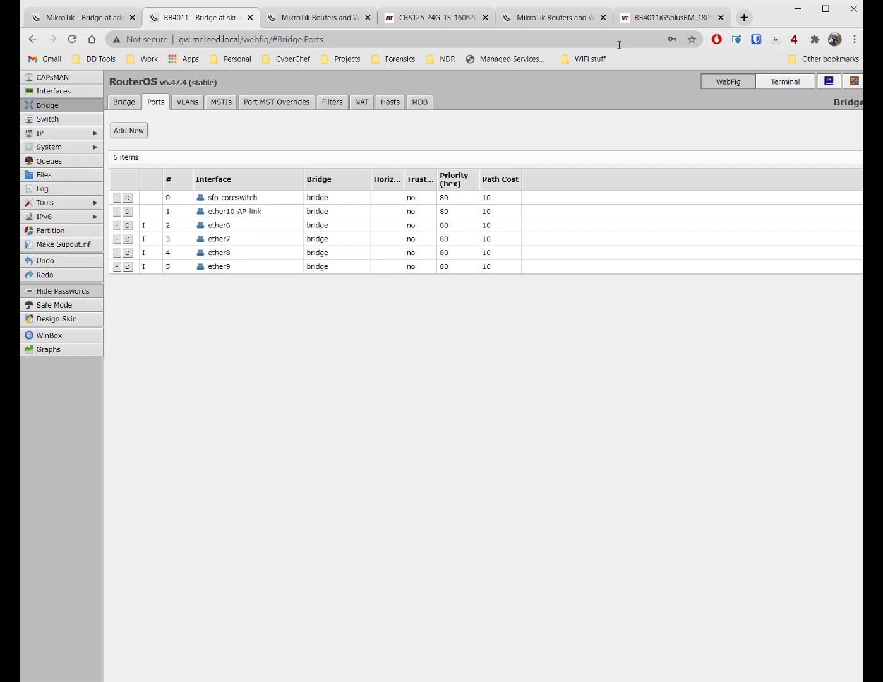
Compare the RB4011 block diagram with its Ethernet test results, then return to its bridge VLAN table
click(627, 26)
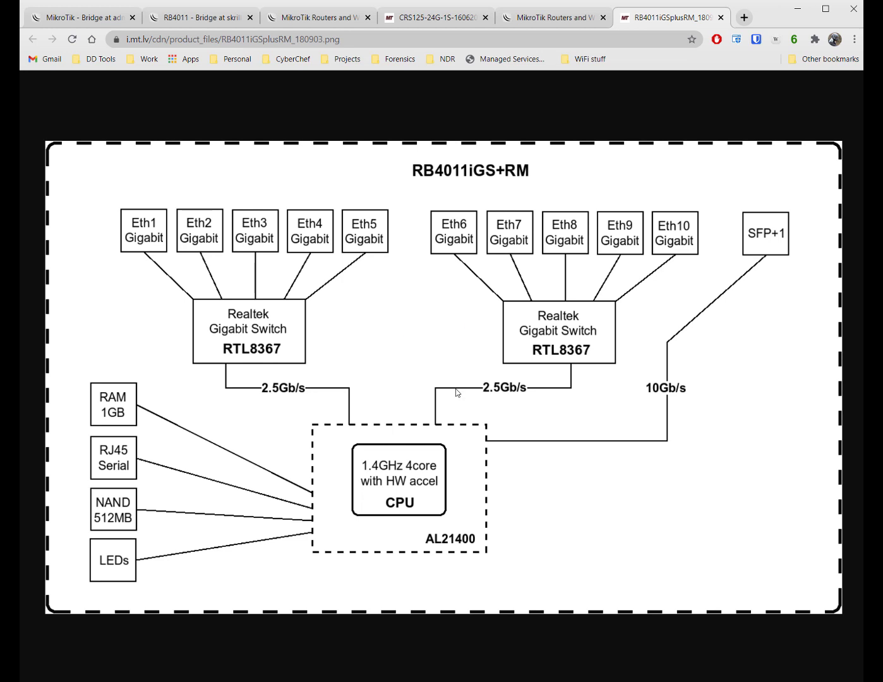
click(556, 19)
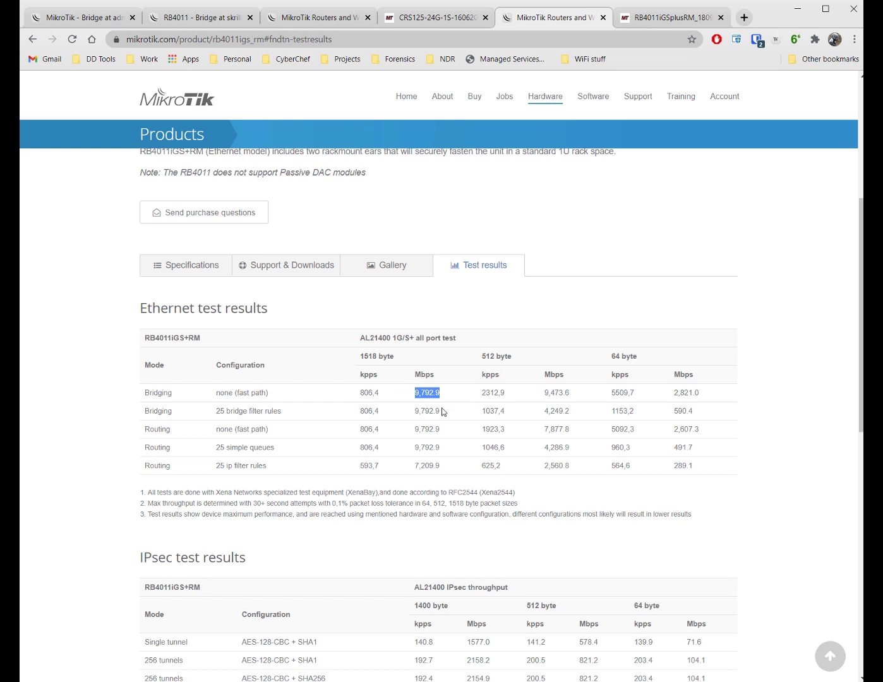
click(645, 26)
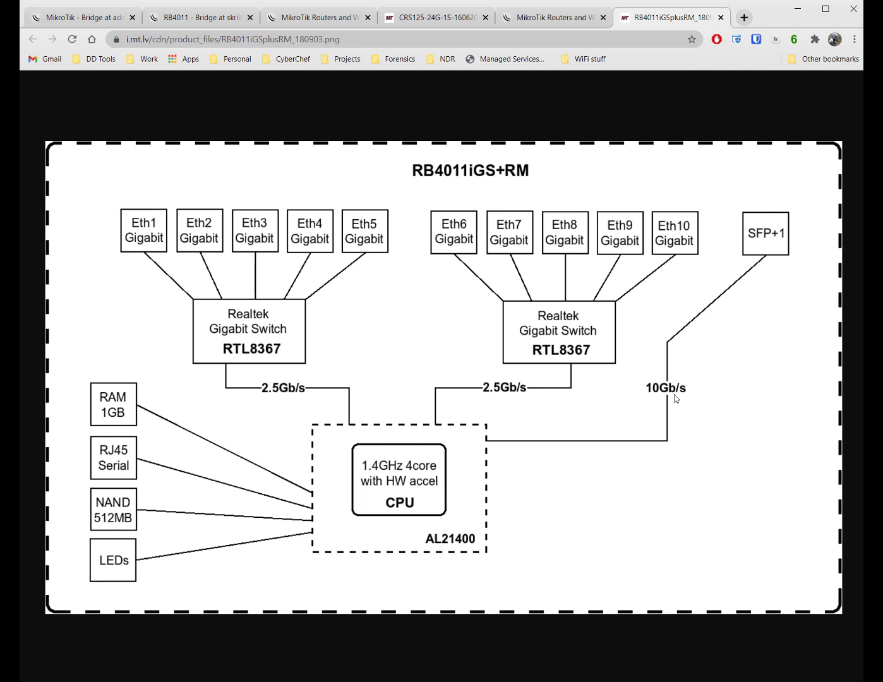
click(549, 18)
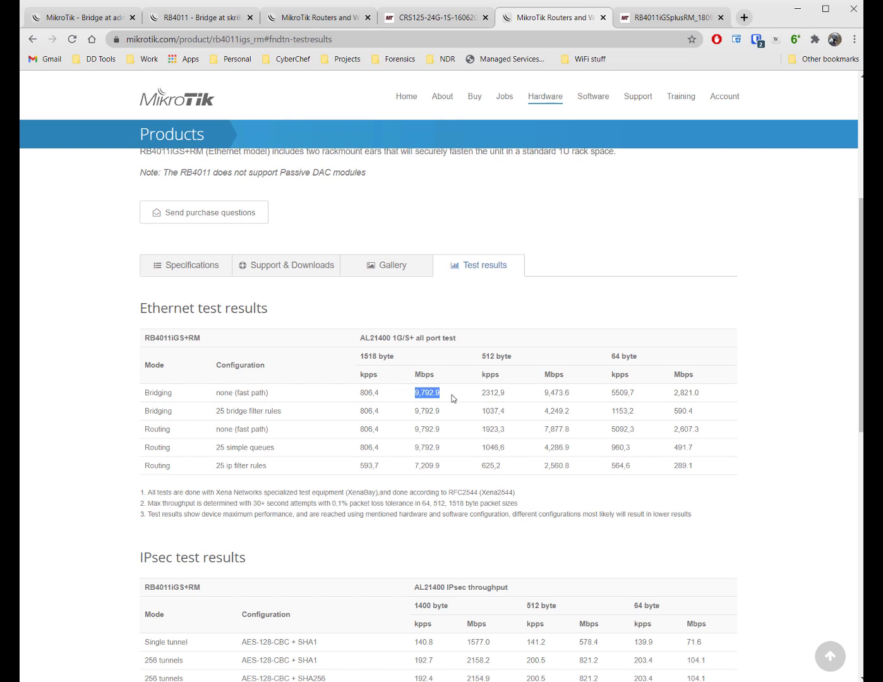
click(681, 20)
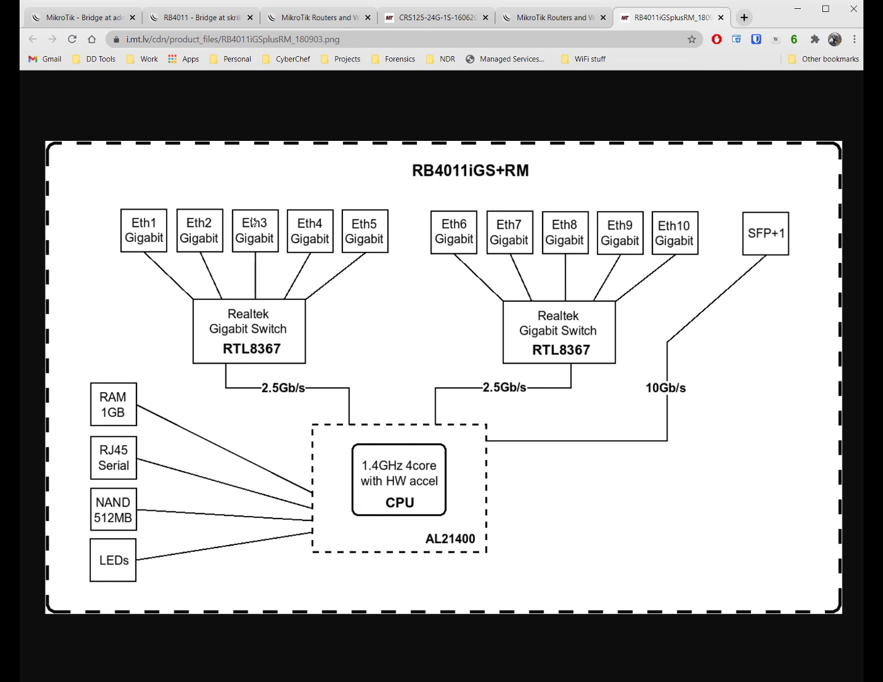
key(ctrl+2)
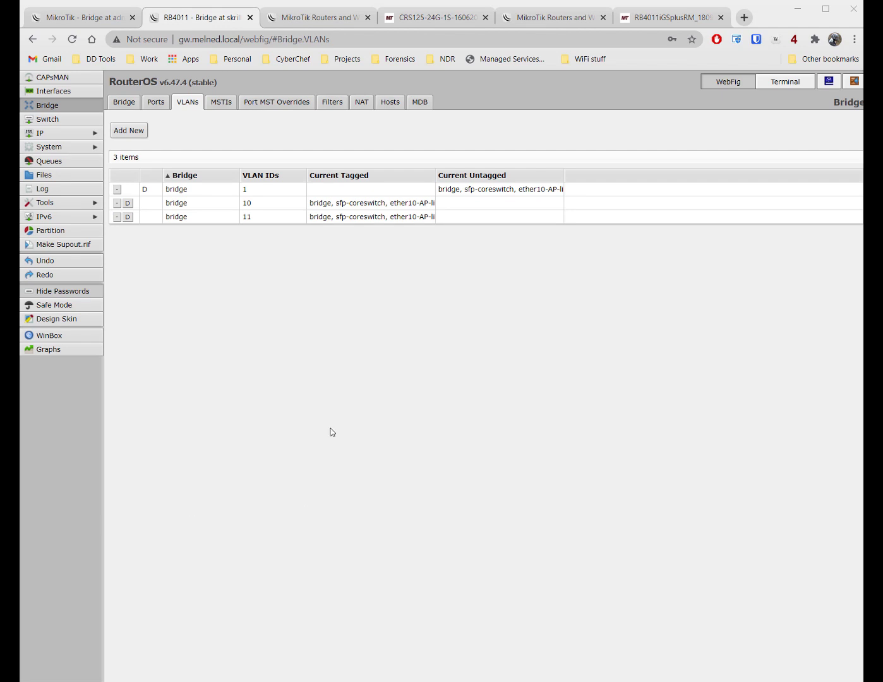
Show the RB4011iGS+RM block diagram again, with Eth6–Eth10 on one RTL8367 switch
click(638, 17)
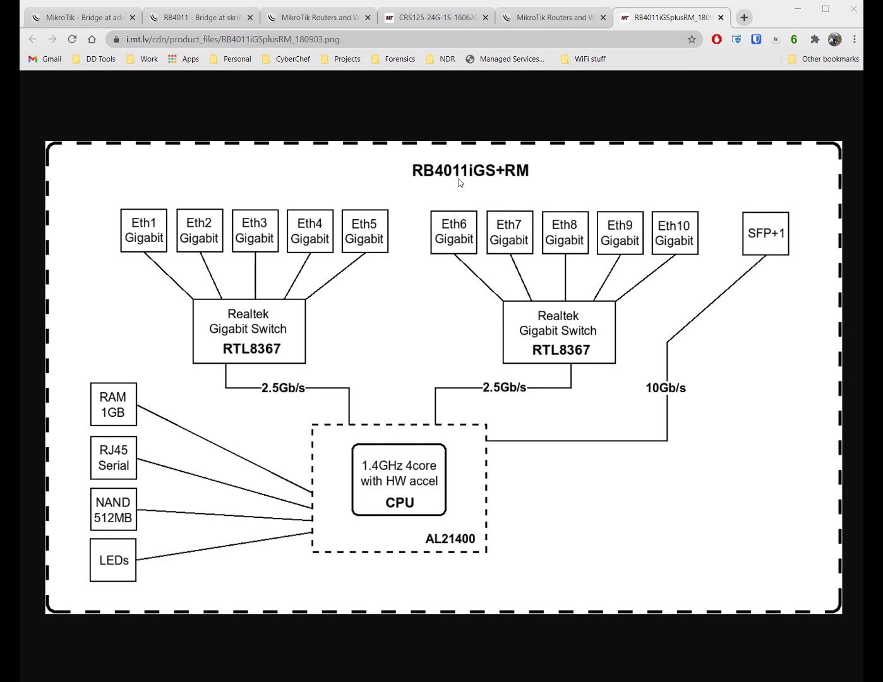
Show the CRS125-24G-1S block diagram with its 600MHz AR9344 CPU and 26-port switch chip
click(433, 18)
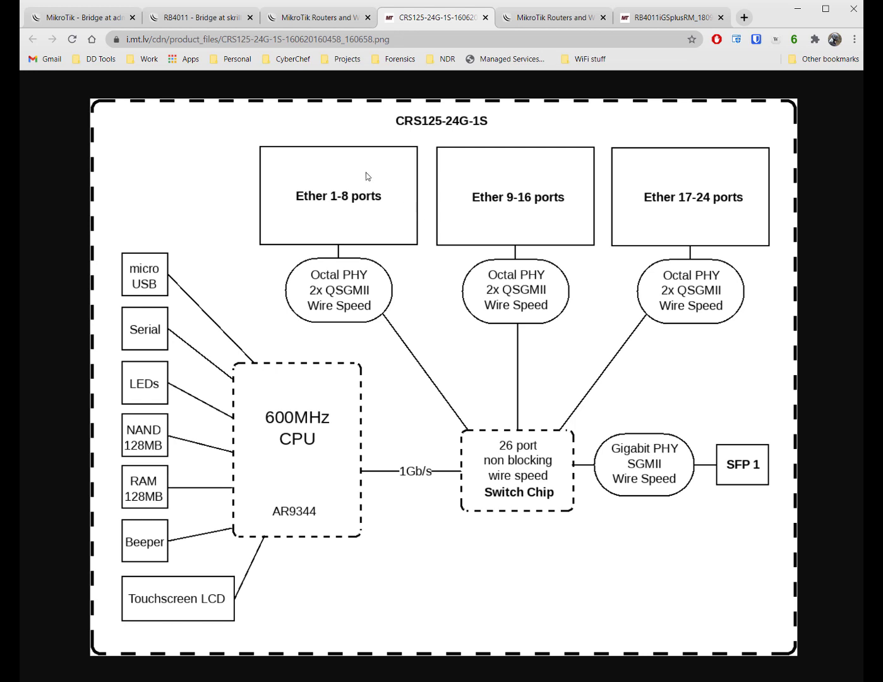
In the CRS125's WebFig, show the Switch VLAN egress-tag table with VLANs 2–5 tagged on switch1-cpu
click(310, 21)
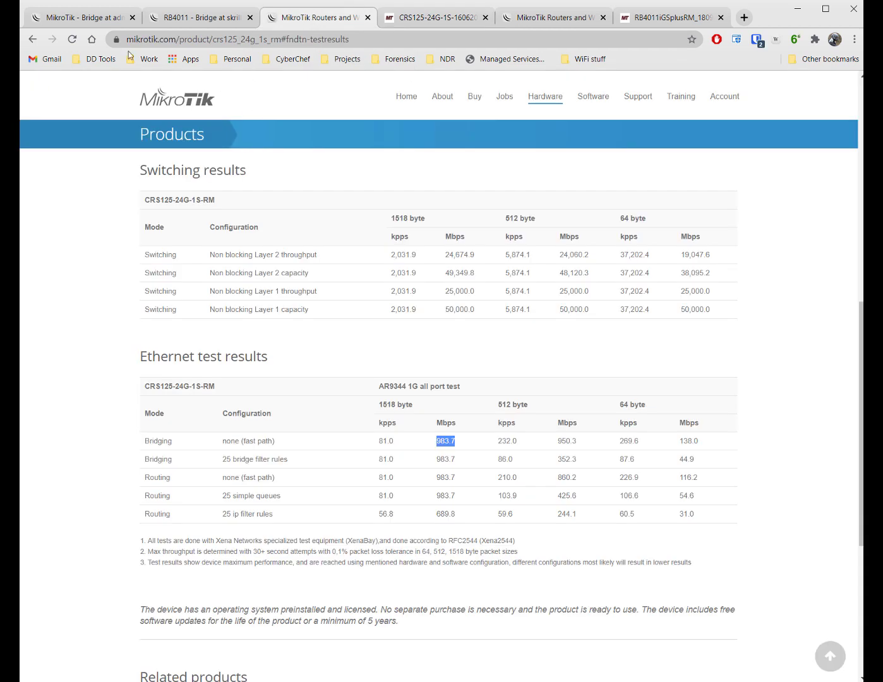
click(86, 19)
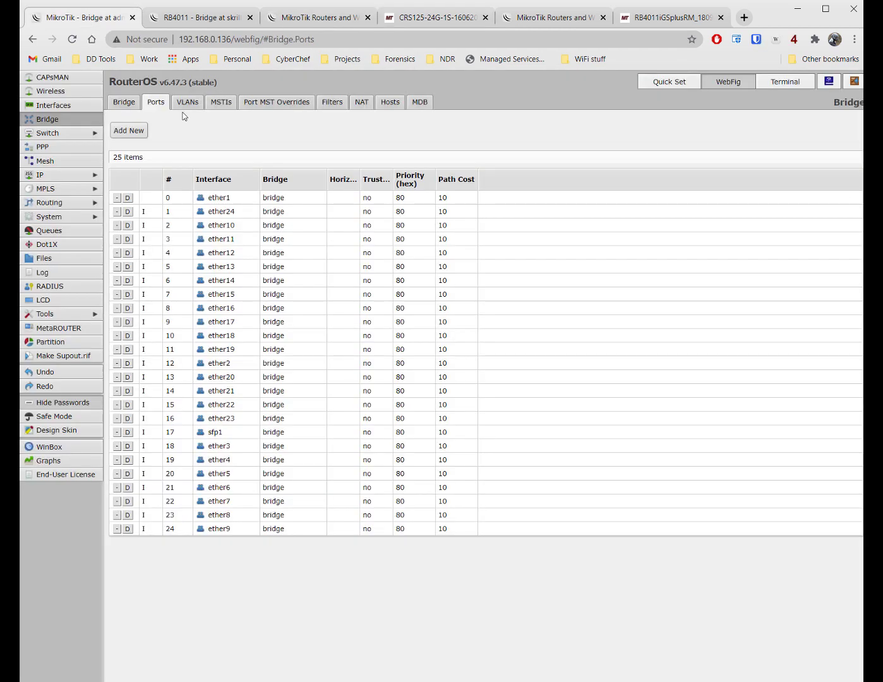
click(54, 132)
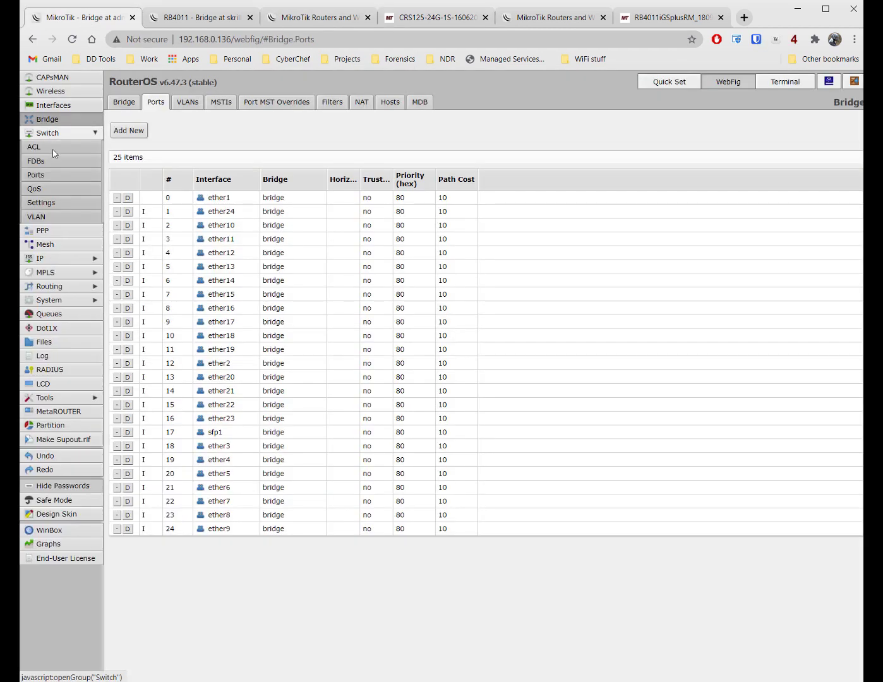
click(34, 217)
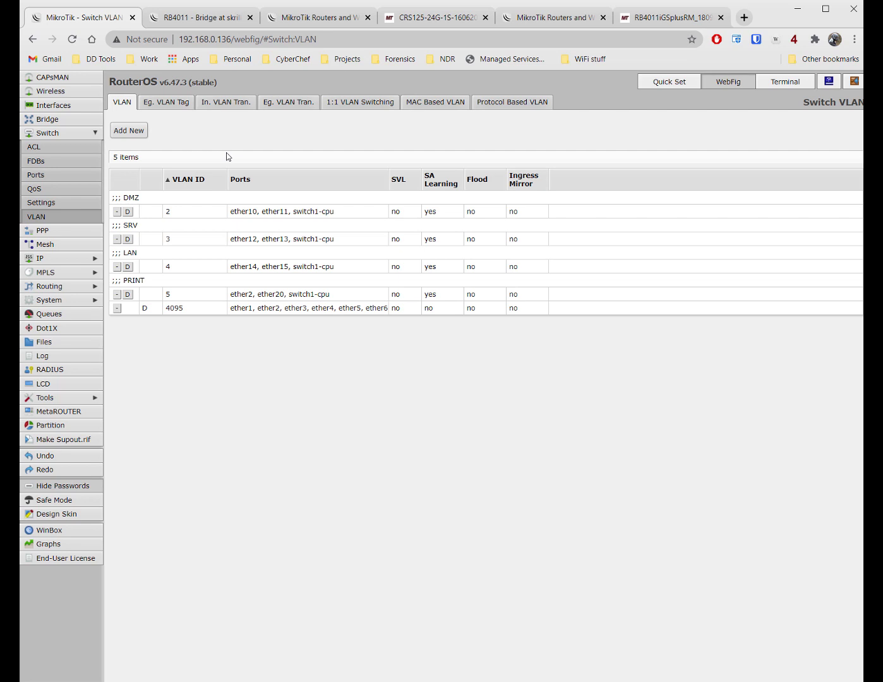
click(166, 102)
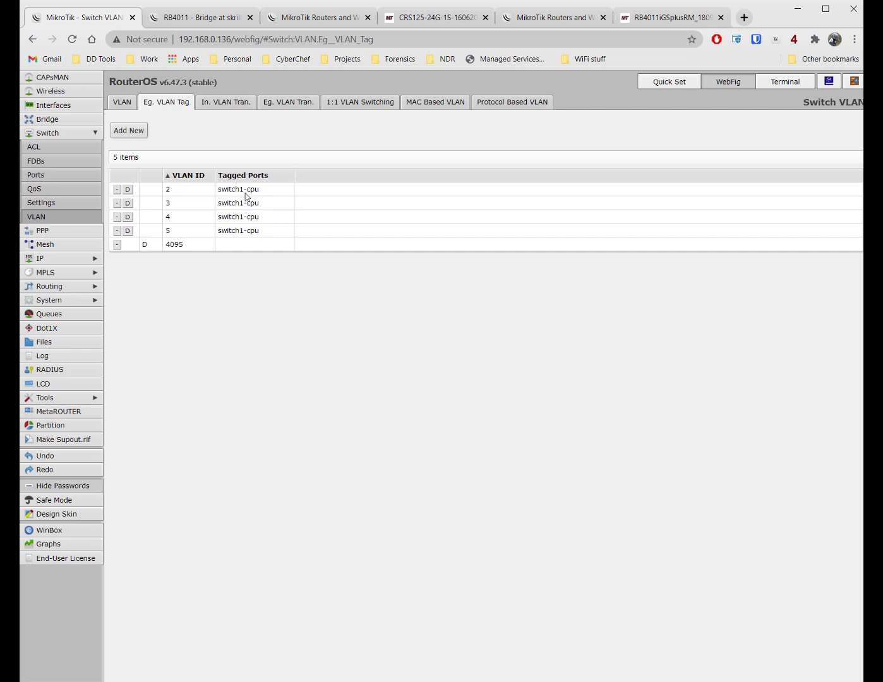
Bring up the CRS125-24G-1S block diagram showing three octal PHYs and SFP1 feeding the switch chip
click(391, 17)
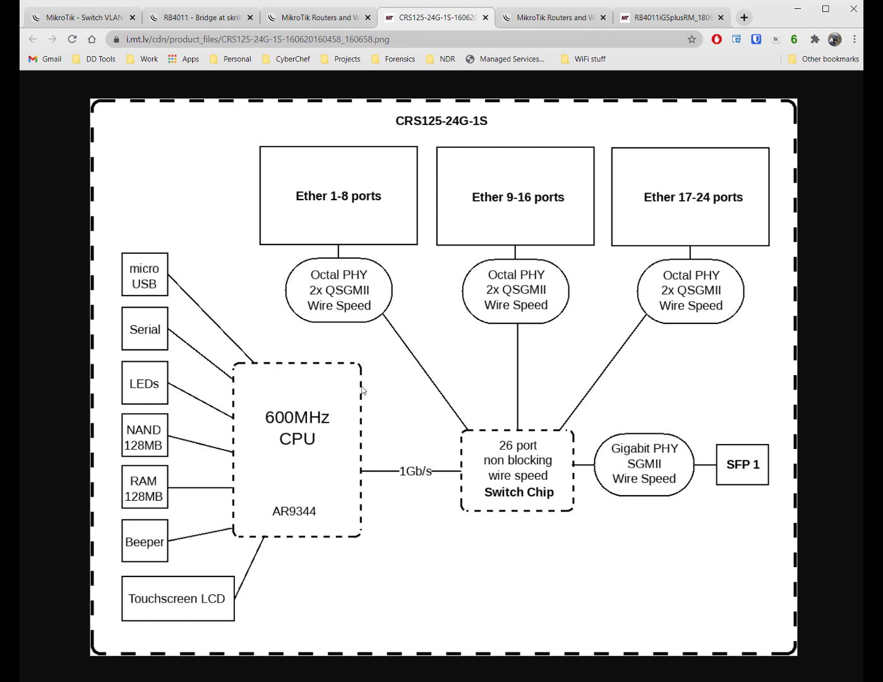
click(82, 17)
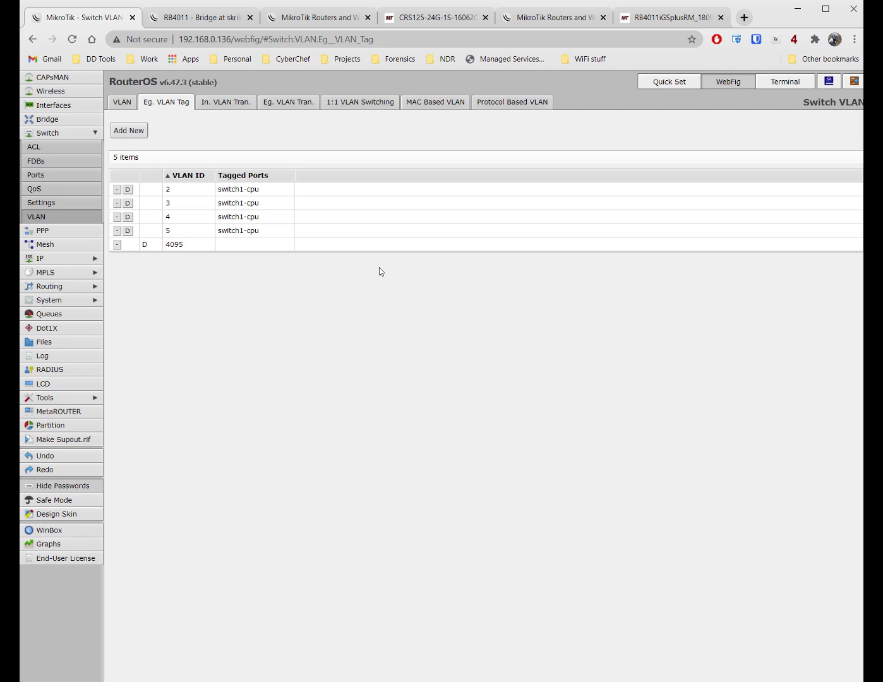
click(431, 17)
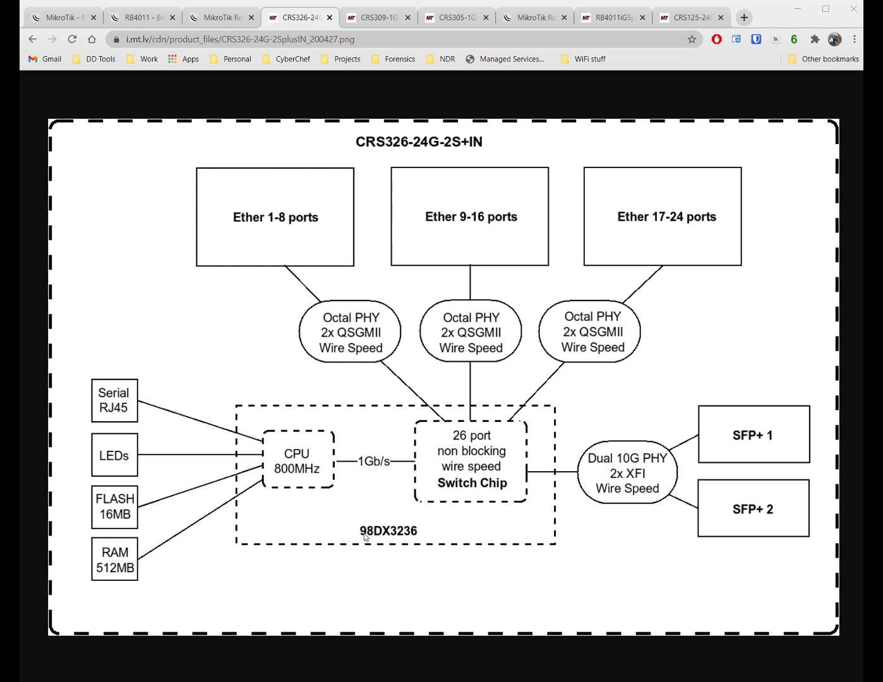
View the CRS309-1G-8S+ block diagram, then the CRS305-1G-4S+ diagram with its 98DX3236 switch chip
click(370, 18)
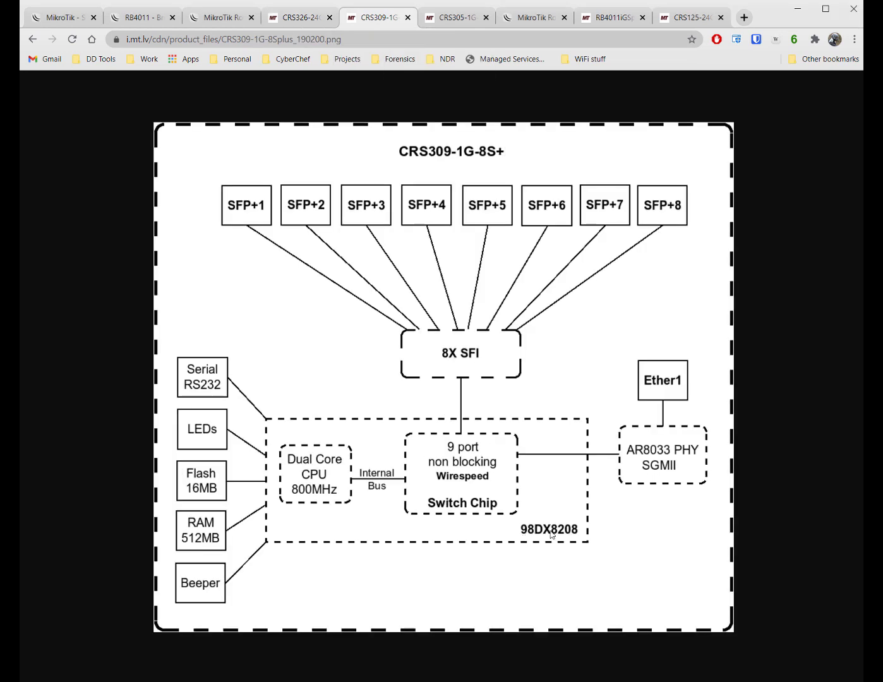
click(446, 20)
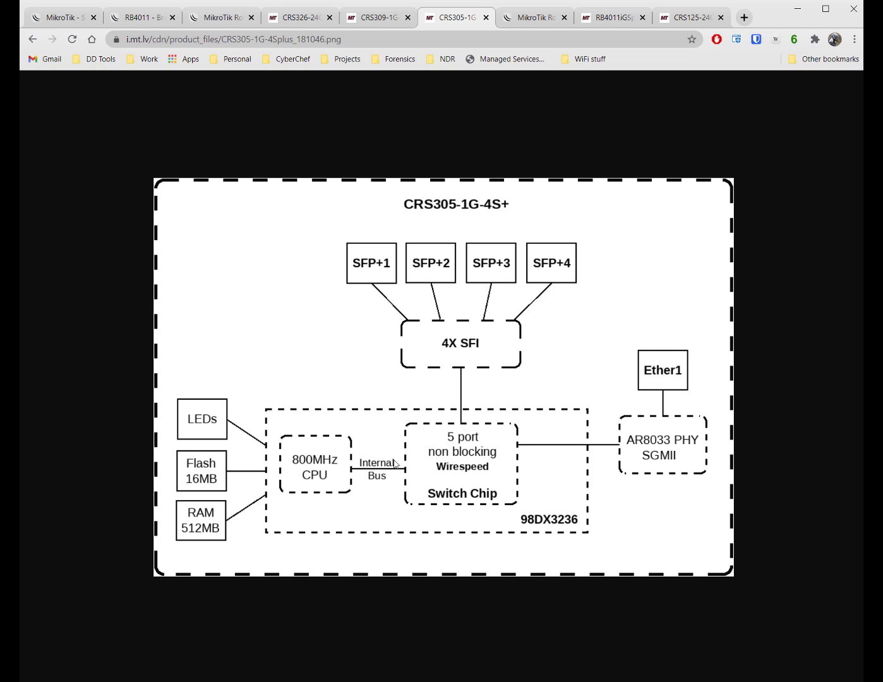
Show the RB4011's Bridge > VLANs table with VLAN 1 untagged and VLANs 10, 11 tagged
click(138, 17)
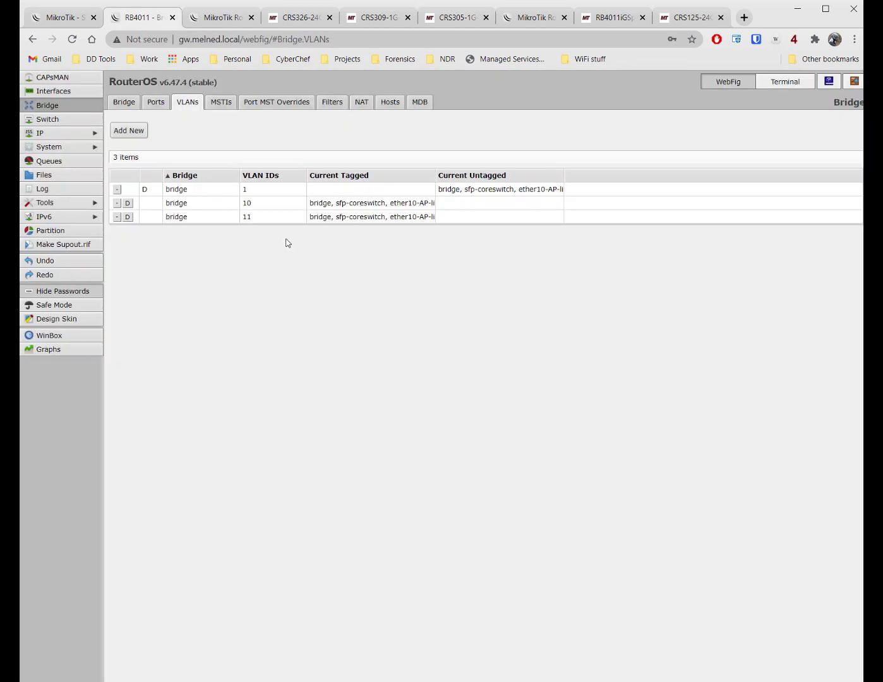
click(118, 107)
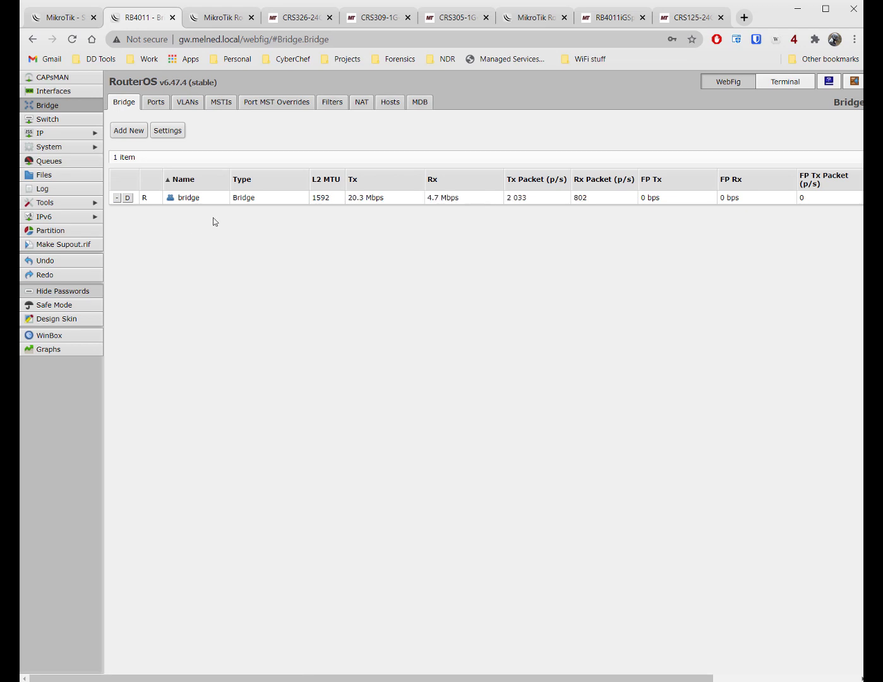
click(189, 103)
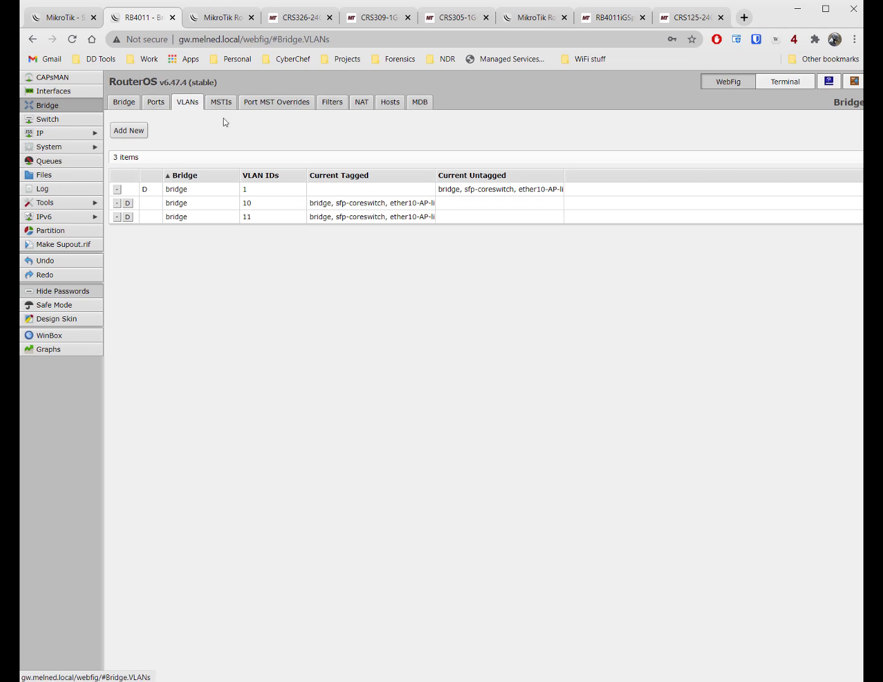
Look at the CRS309-1G-8S+ diagram again, then the CRS125-24G-1S diagram with its AR9344 CPU
click(383, 18)
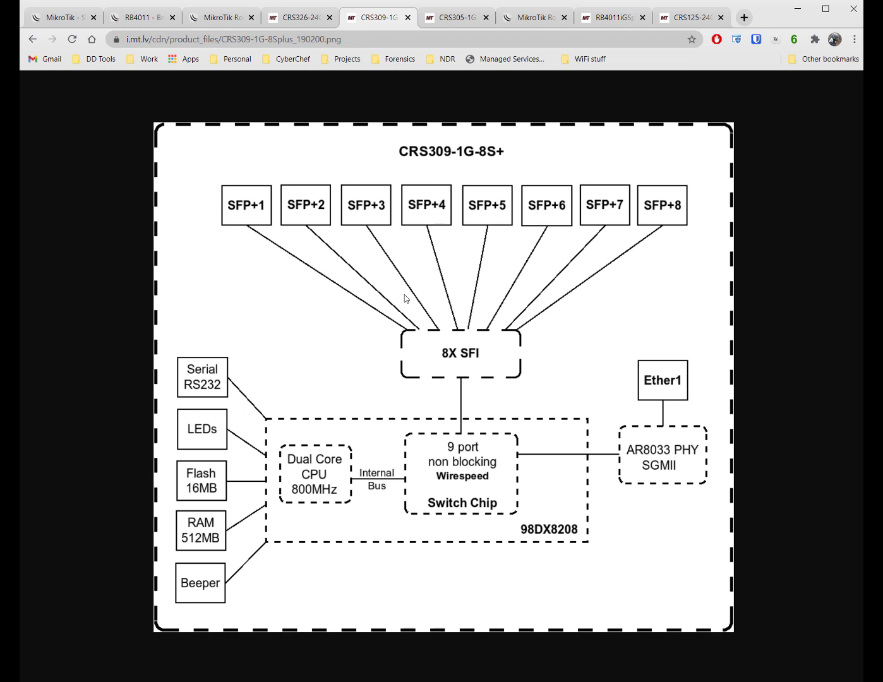
click(690, 17)
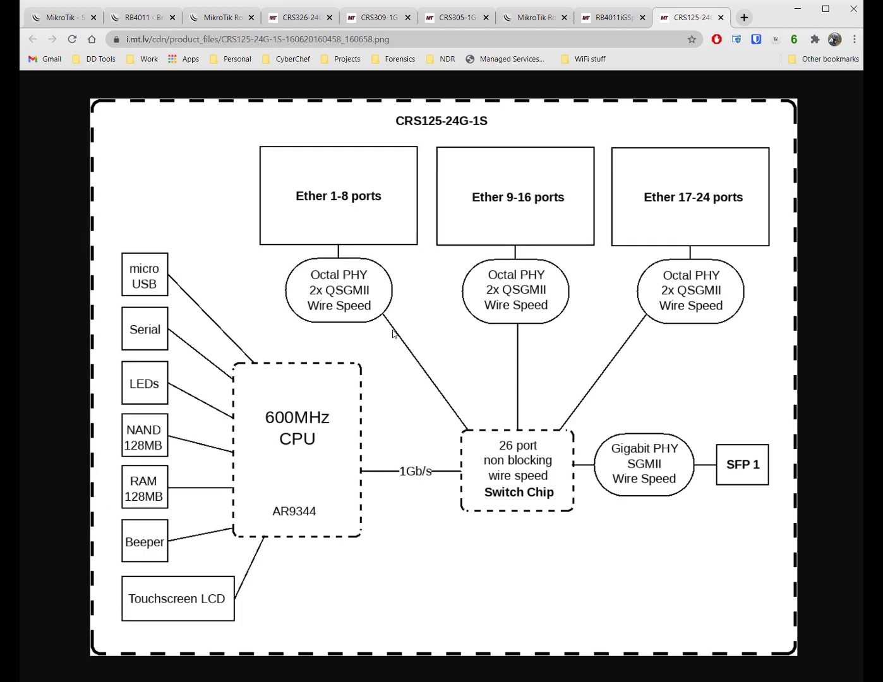
Show the CRS125's Switch > VLAN > Eg. VLAN Tag table with VLANs 2–5 on switch1-cpu
click(71, 23)
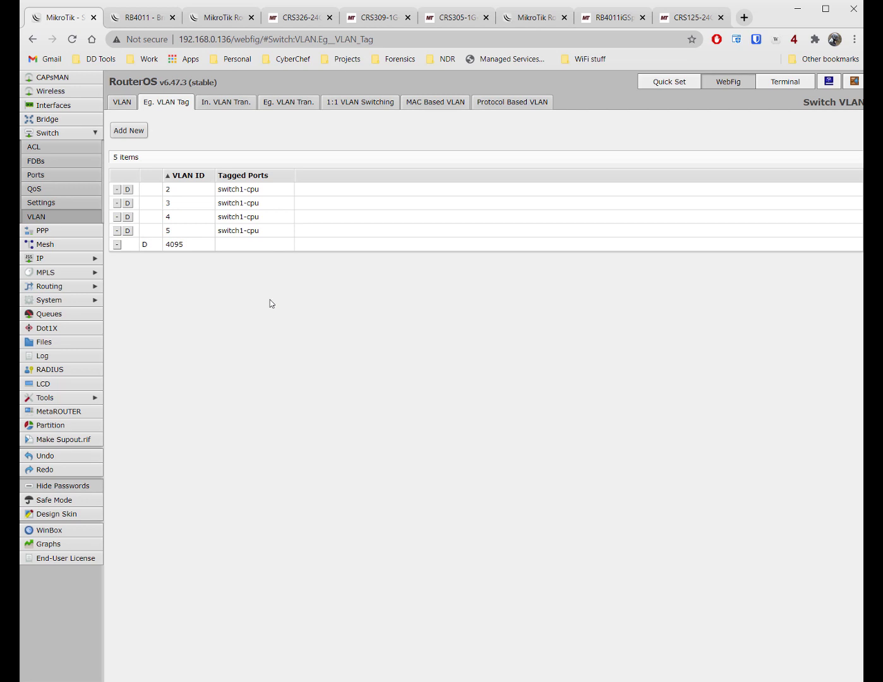
Check the CRS305-1G-4S+ diagram and the Eg. VLAN Tag table, then return to the Excel workbook
click(447, 18)
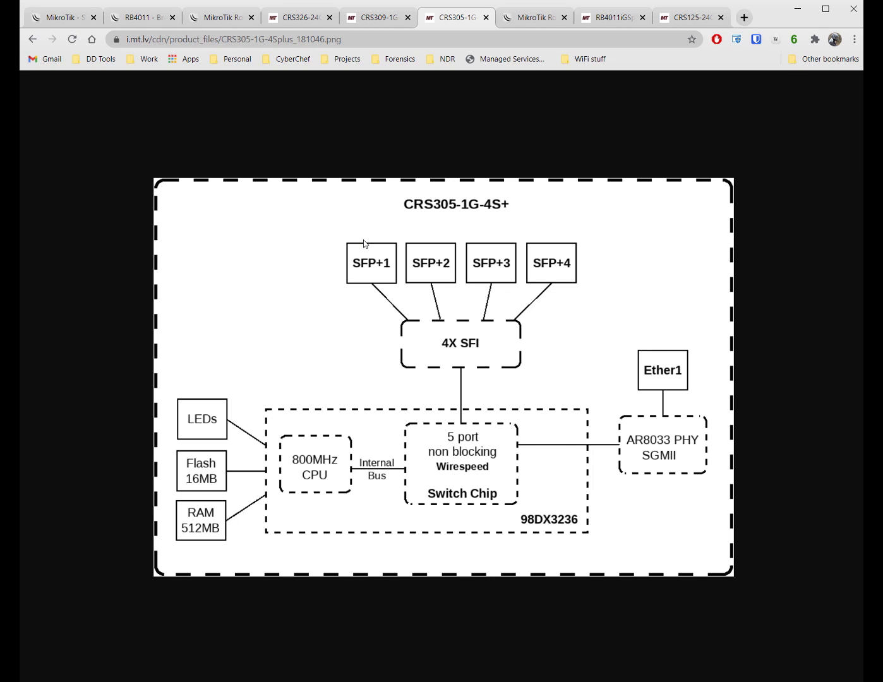
click(64, 18)
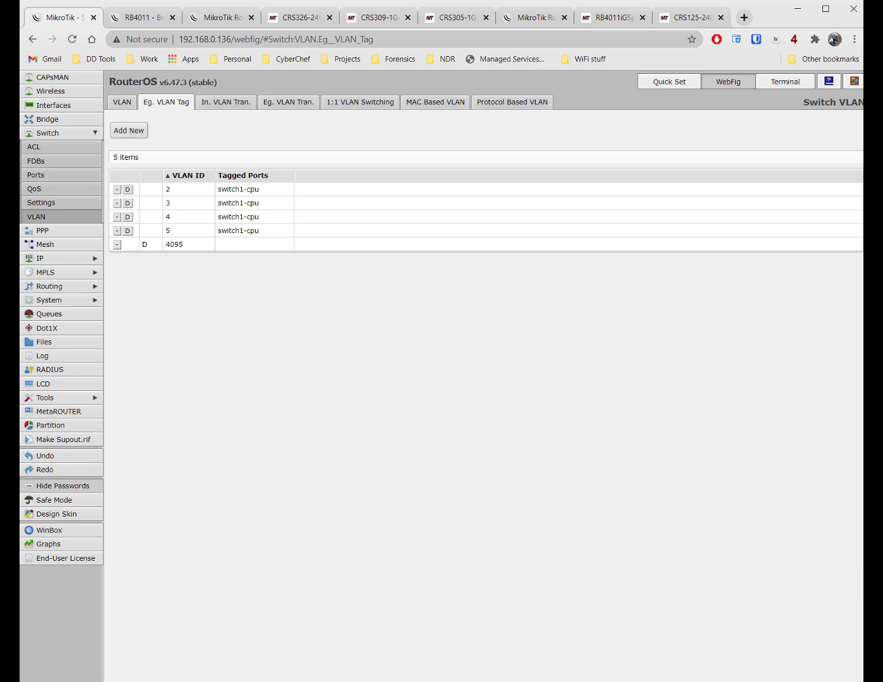
key(alt+Tab)
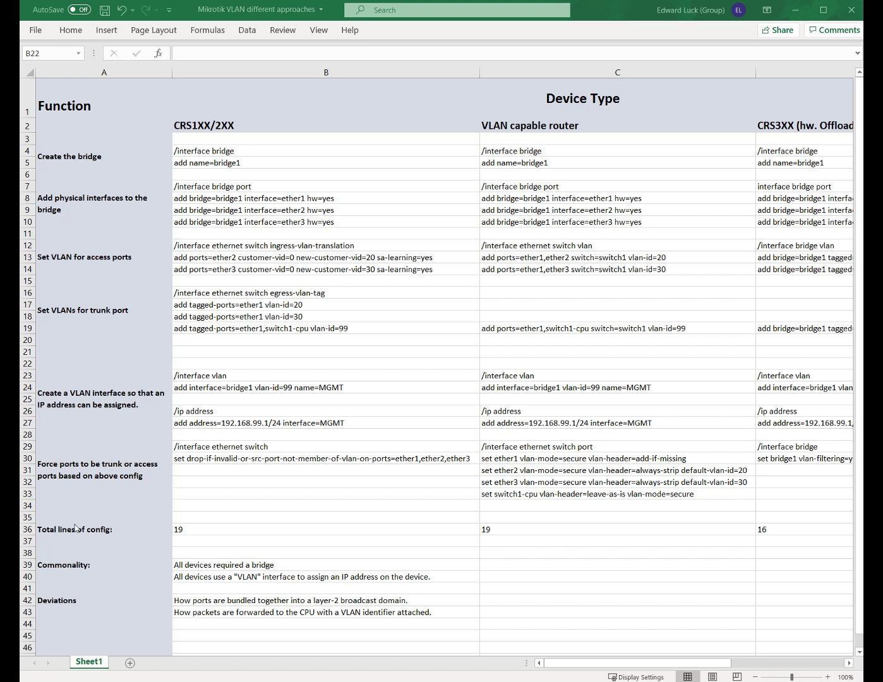
Review the wiki's CRS3xx configuration code block, then return to the 'Mikrotik VLAN different approaches' workbook
key(alt+Tab)
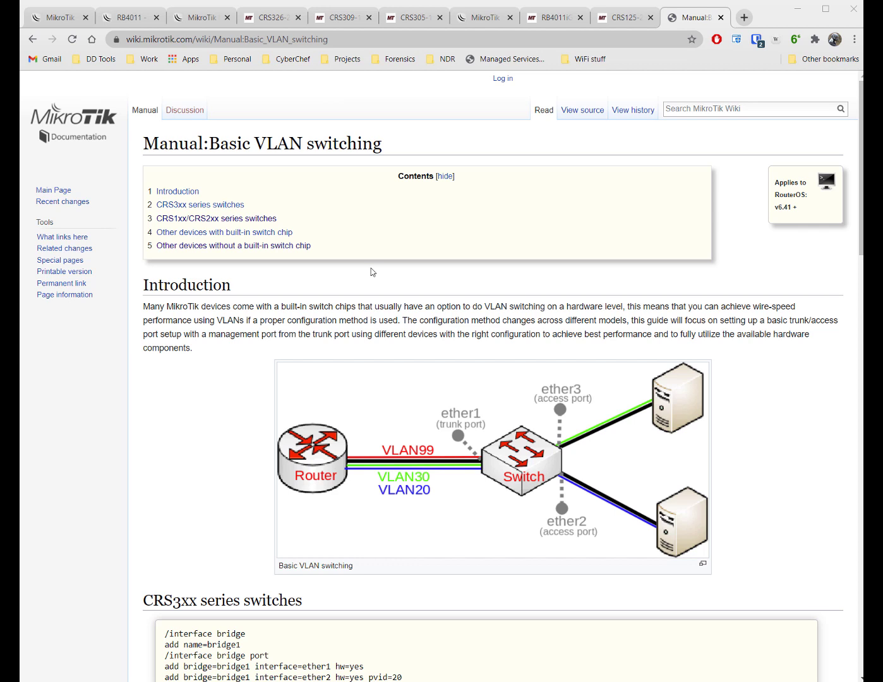
scroll(371, 272, down, 4)
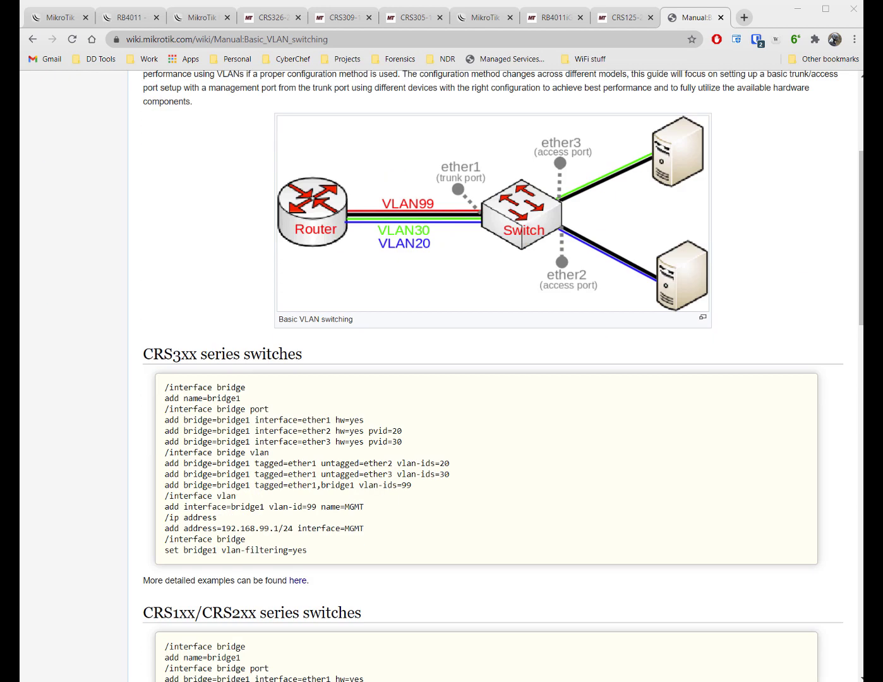
key(alt+Tab)
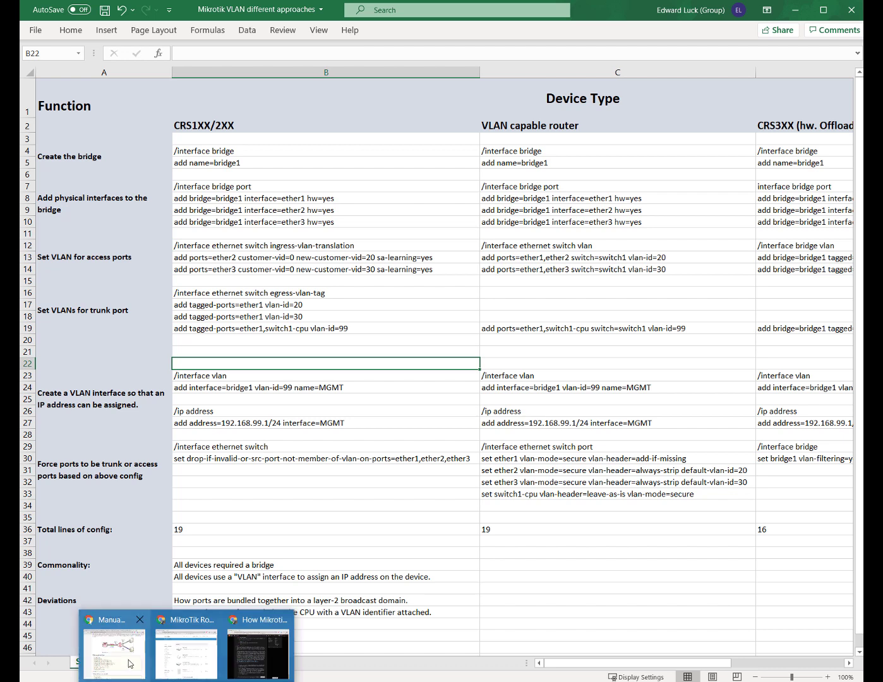
click(259, 644)
scroll(593, 377, up, 3)
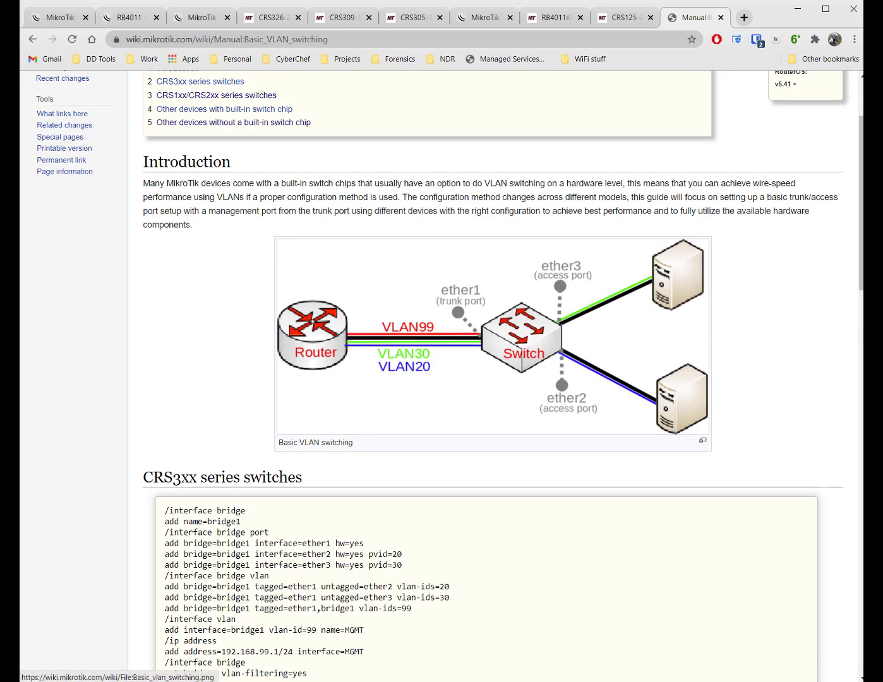
key(alt+Tab)
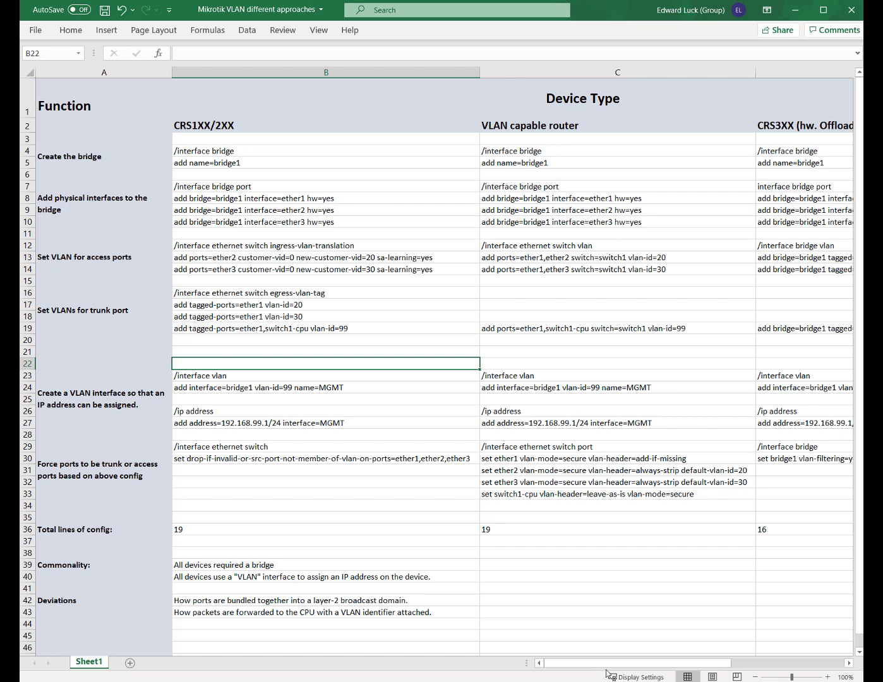
drag(632, 667, 693, 670)
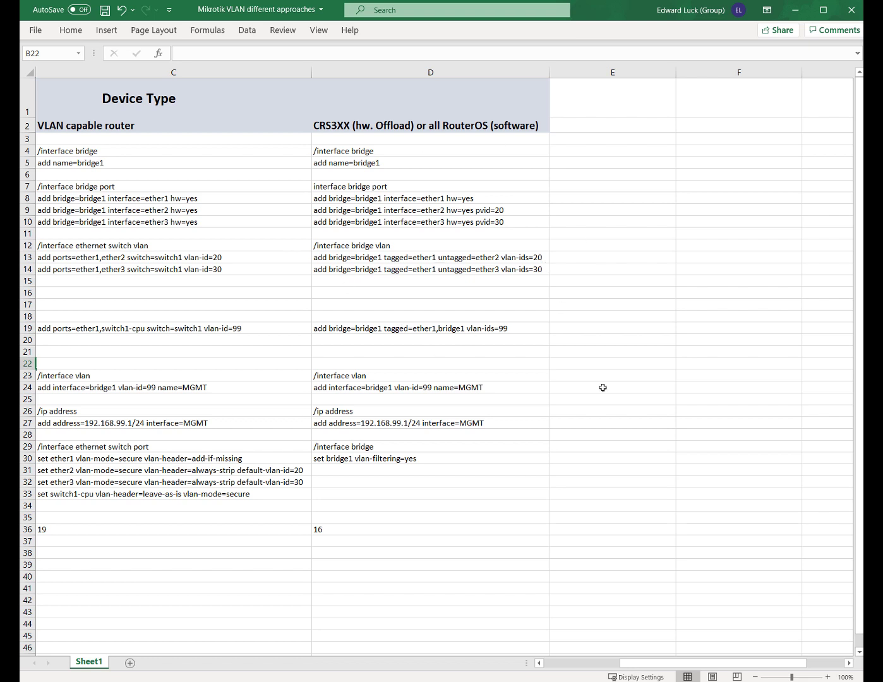
Scroll across columns A–F comparing device configs, then bring up the RB4011iGS+RM Ethernet test results
drag(651, 664, 564, 665)
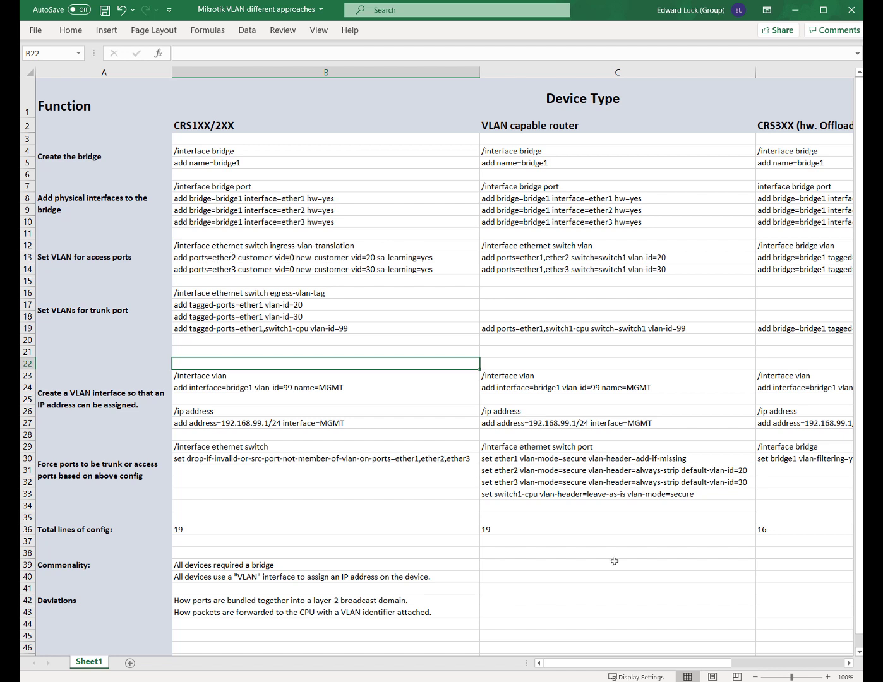
drag(580, 662, 653, 661)
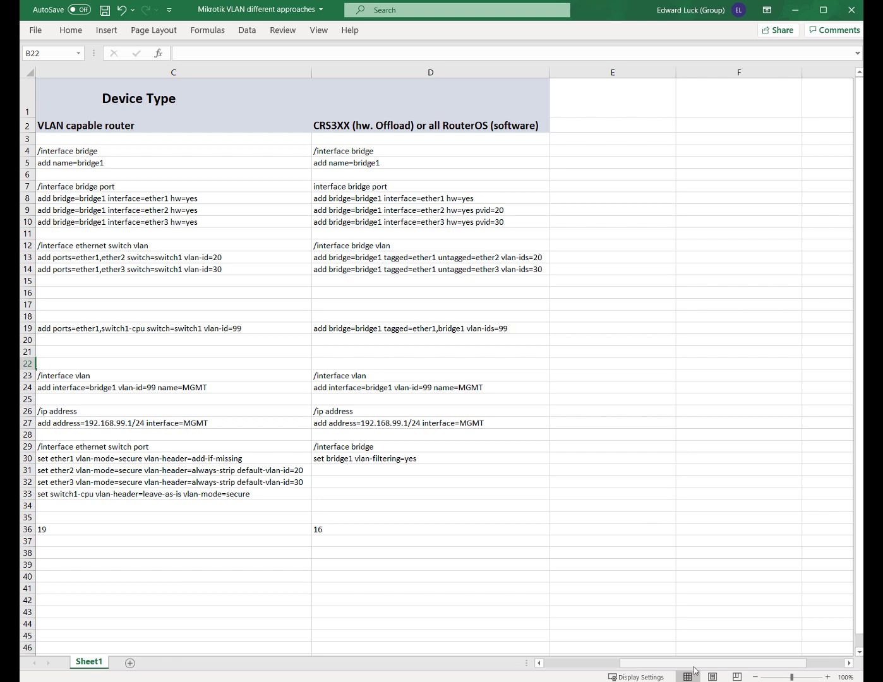
drag(694, 667, 619, 663)
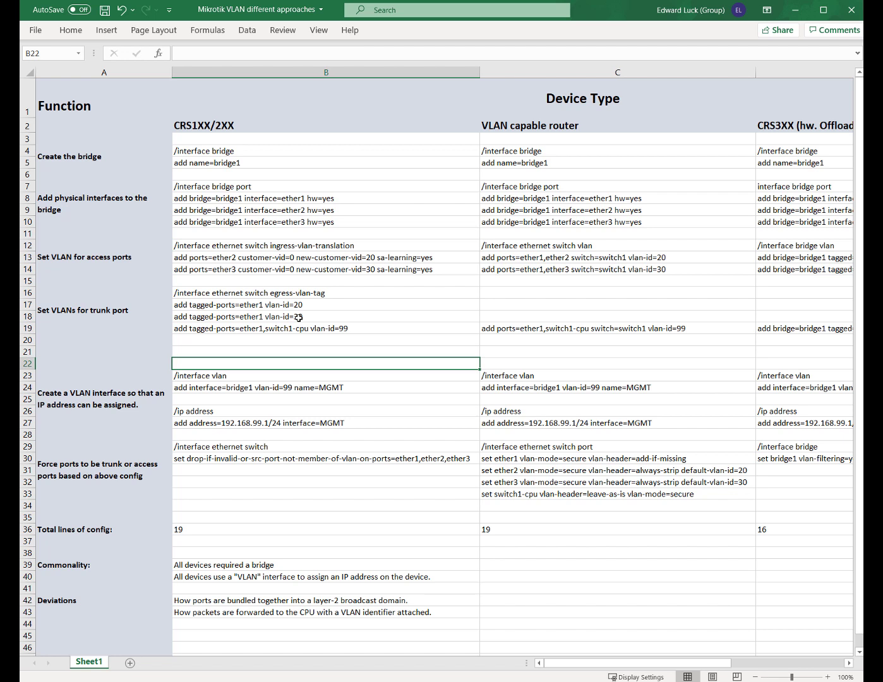
drag(552, 668, 625, 669)
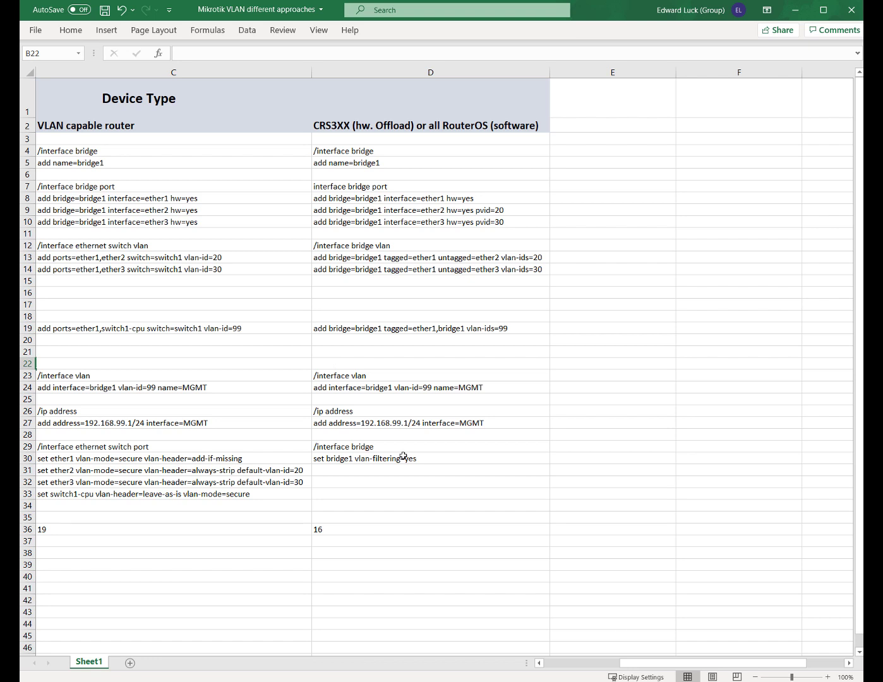
drag(651, 665, 645, 668)
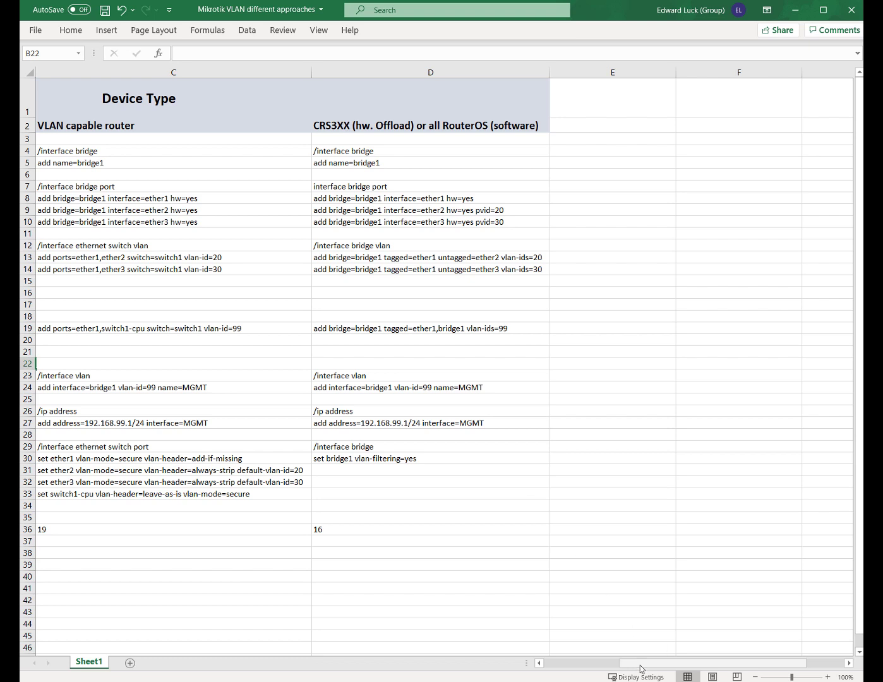
drag(640, 665, 615, 662)
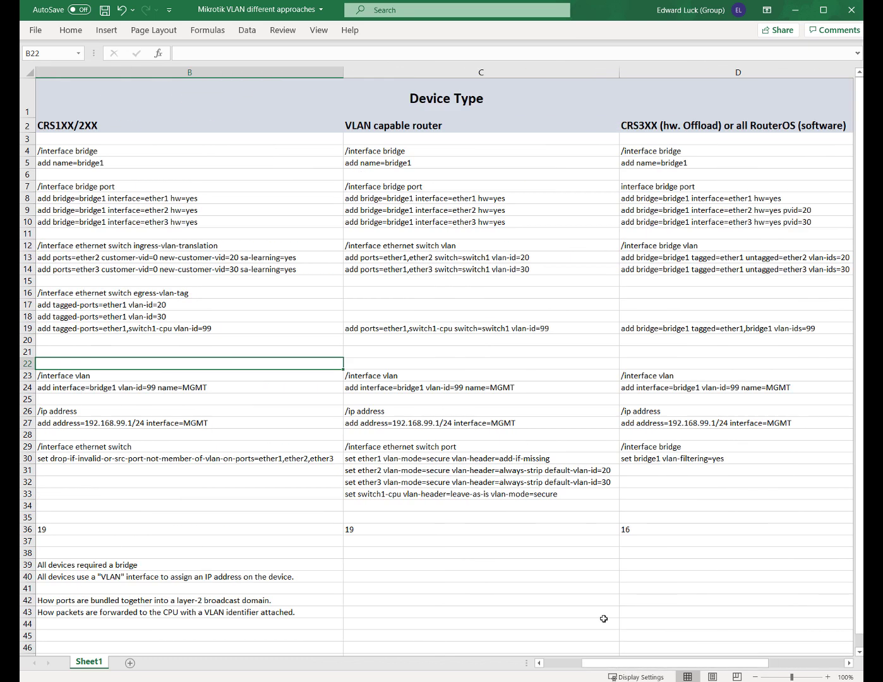
key(alt+Tab)
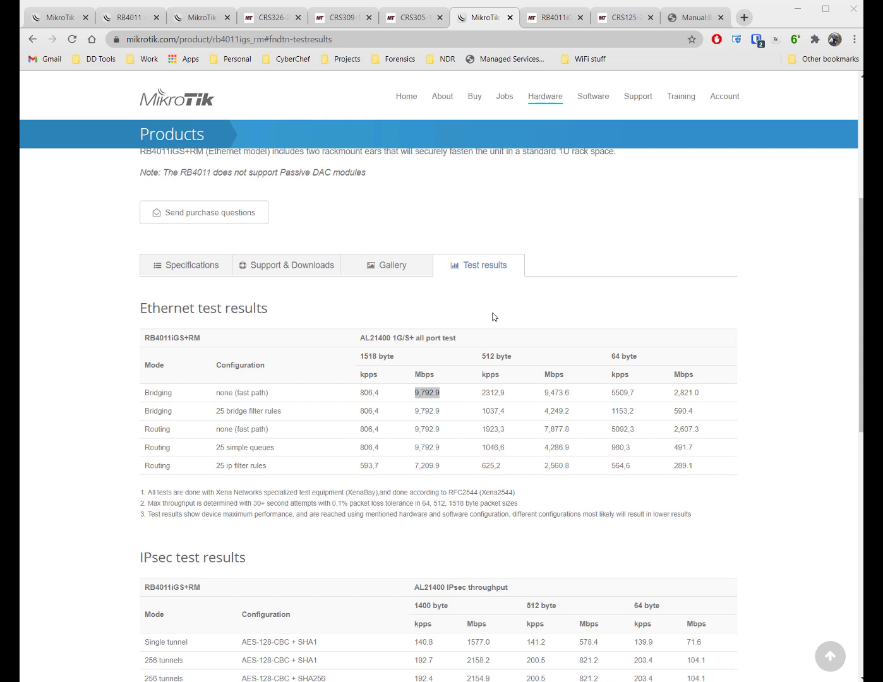
Show the RB4011's WebFig Bridge > VLANs table with VLANs 1, 10 and 11
click(132, 18)
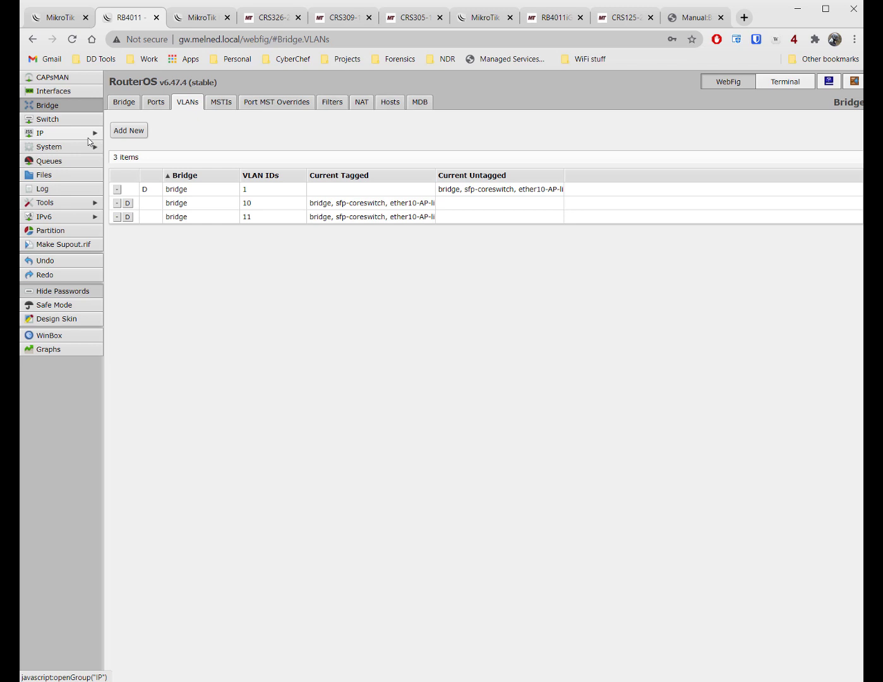
Scroll through the RB4011's 18-item Queue Tree list under Queues
click(49, 161)
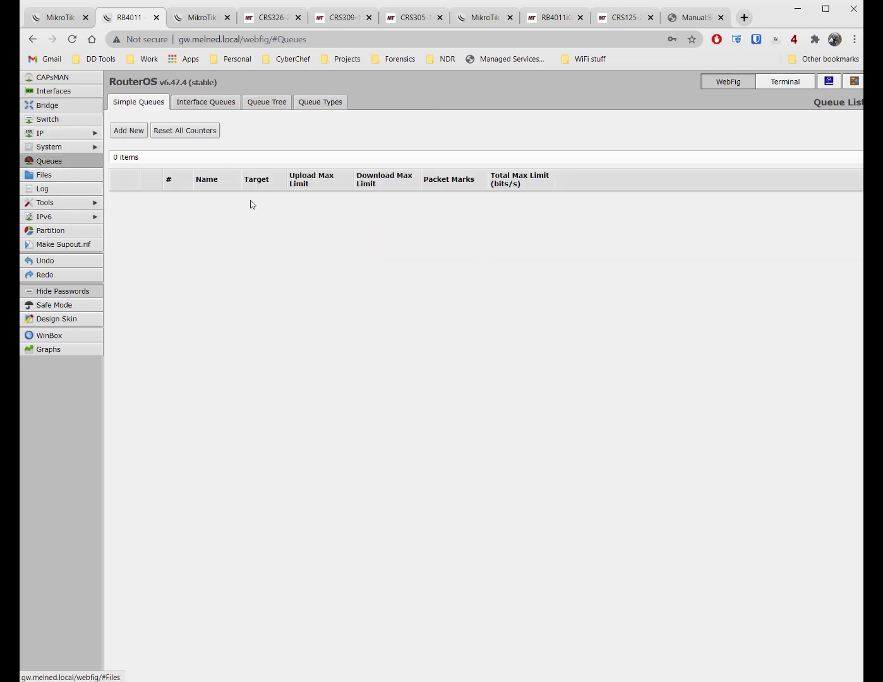
click(267, 103)
scroll(467, 418, down, 1)
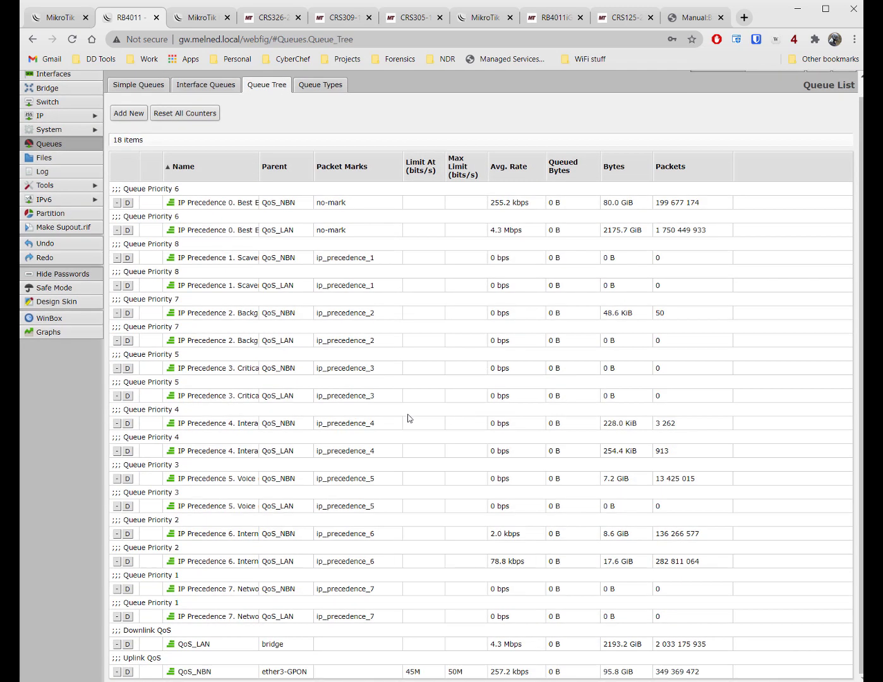
scroll(407, 417, up, 1)
scroll(407, 418, down, 1)
scroll(408, 417, up, 1)
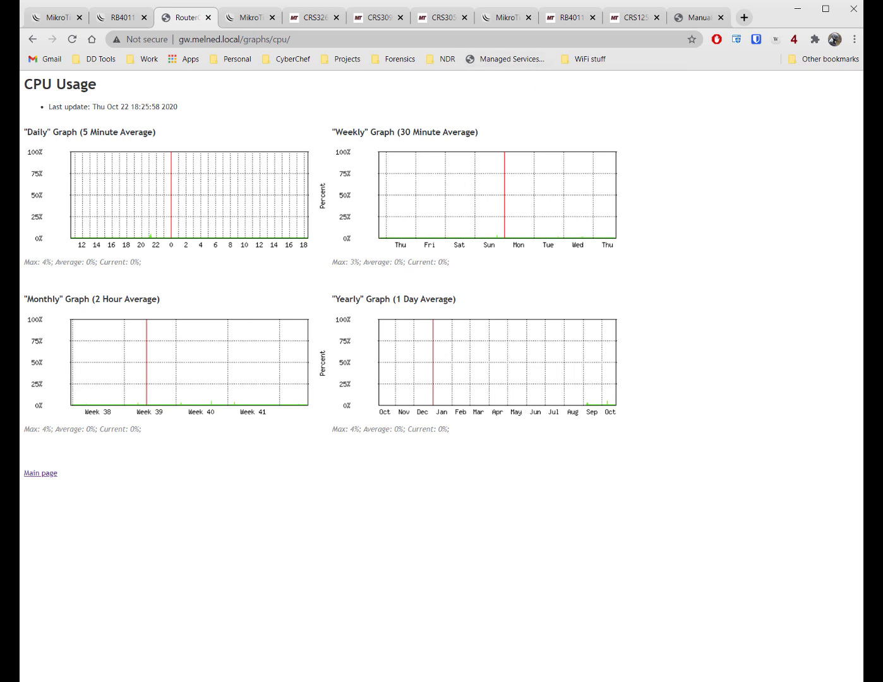
Switch from the WebFig CPU graphs back to the 'Mikrotik VLAN different approaches' Excel sheet
key(alt+Tab)
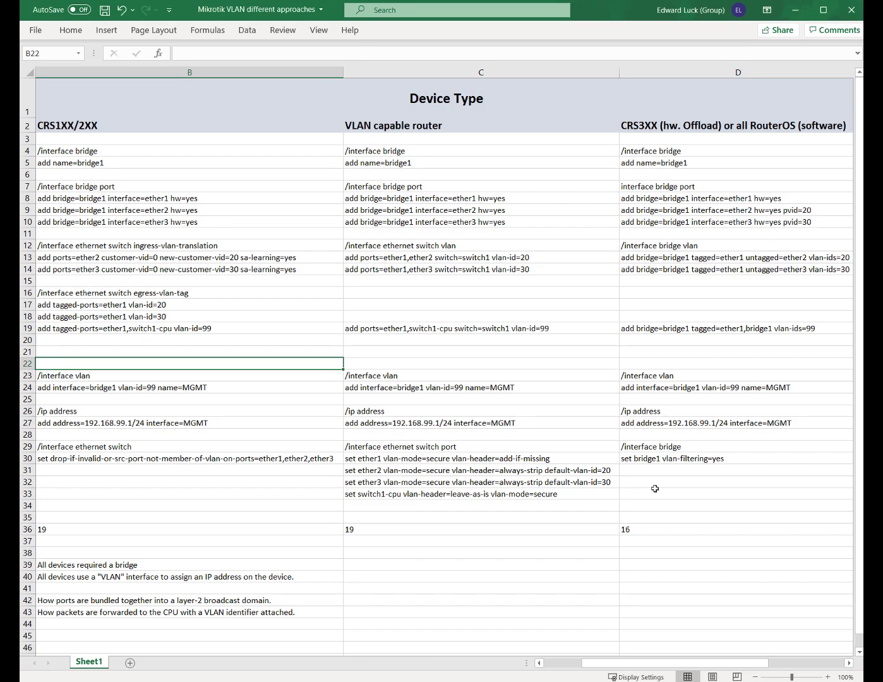